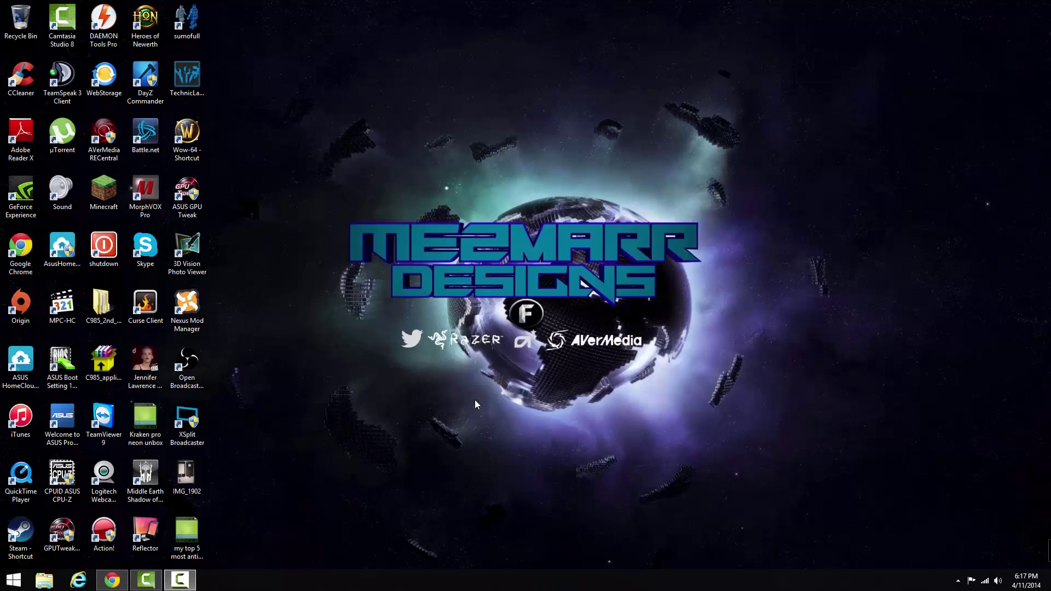
# - Run ipconfig in Command Prompt to find the default gateway 10.0.0.138
pyautogui.click(110, 579)
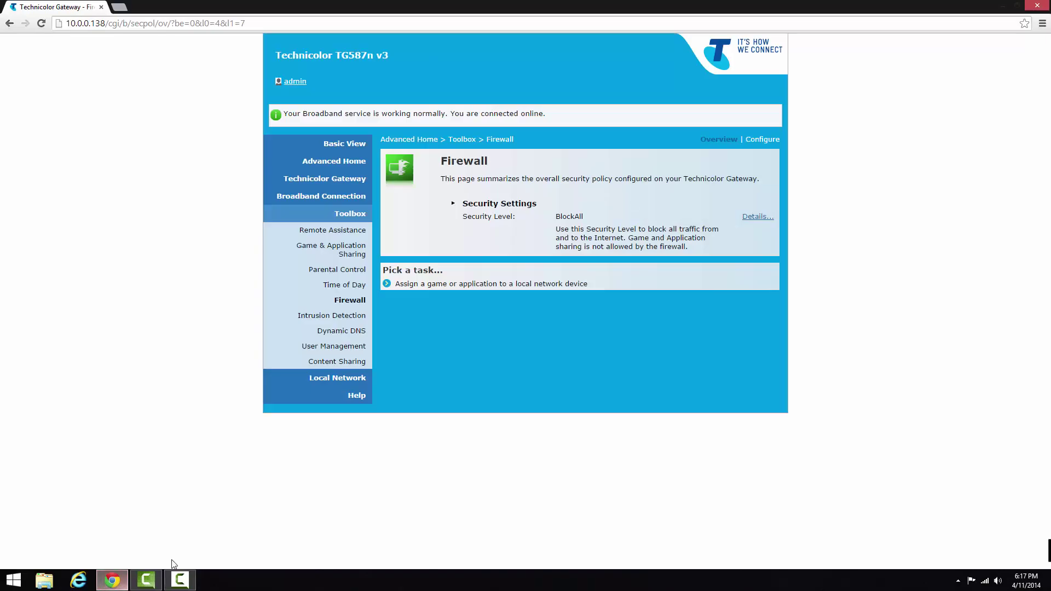
pyautogui.click(103, 582)
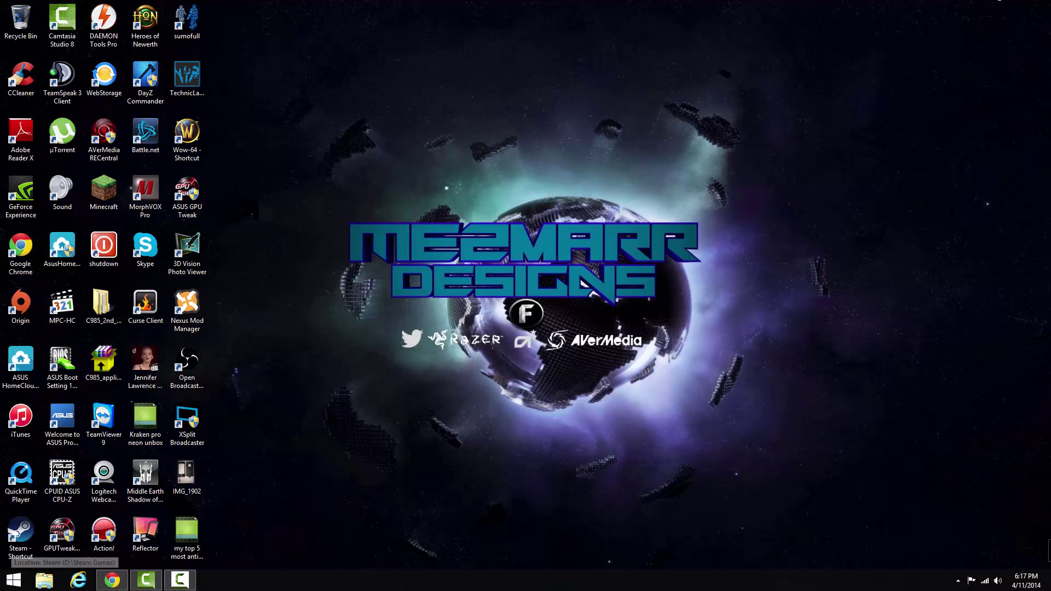
pyautogui.moveTo(1048, 3)
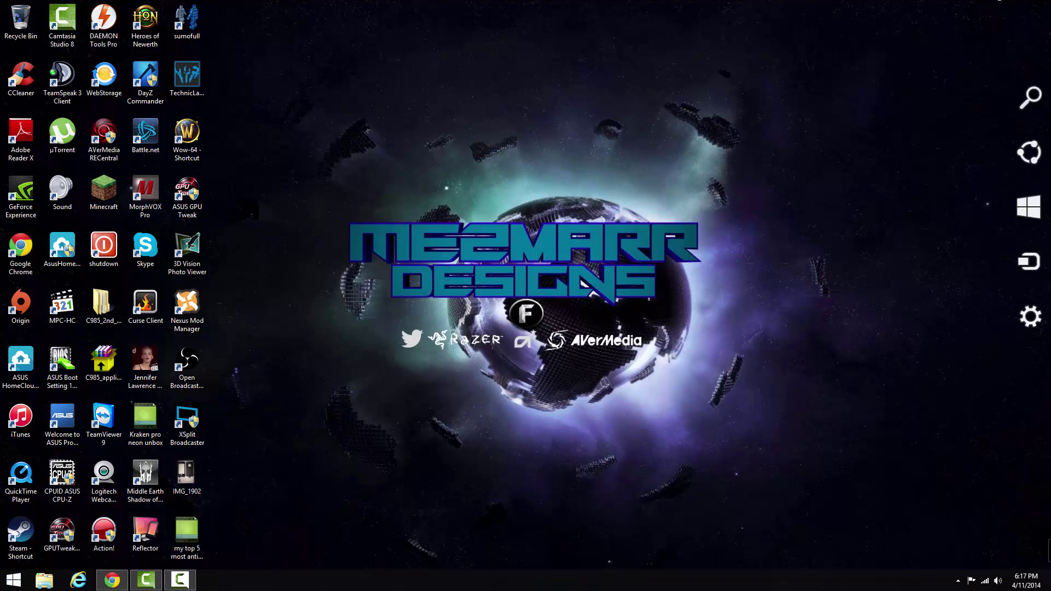
pyautogui.click(1028, 98)
pyautogui.write('comd')
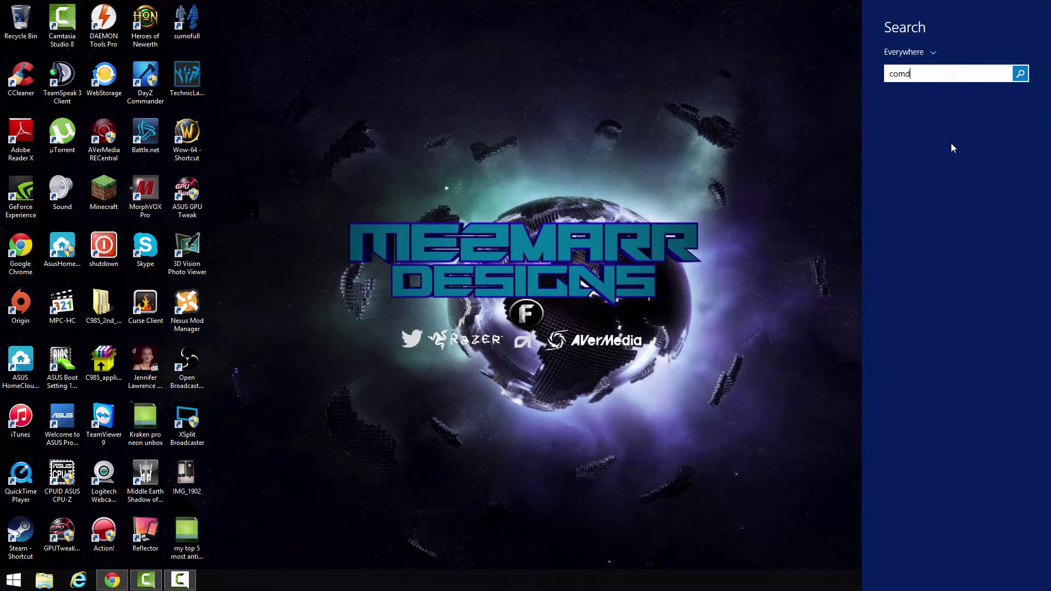
pyautogui.press('BackSpace')
pyautogui.press('BackSpace')
pyautogui.write('om')
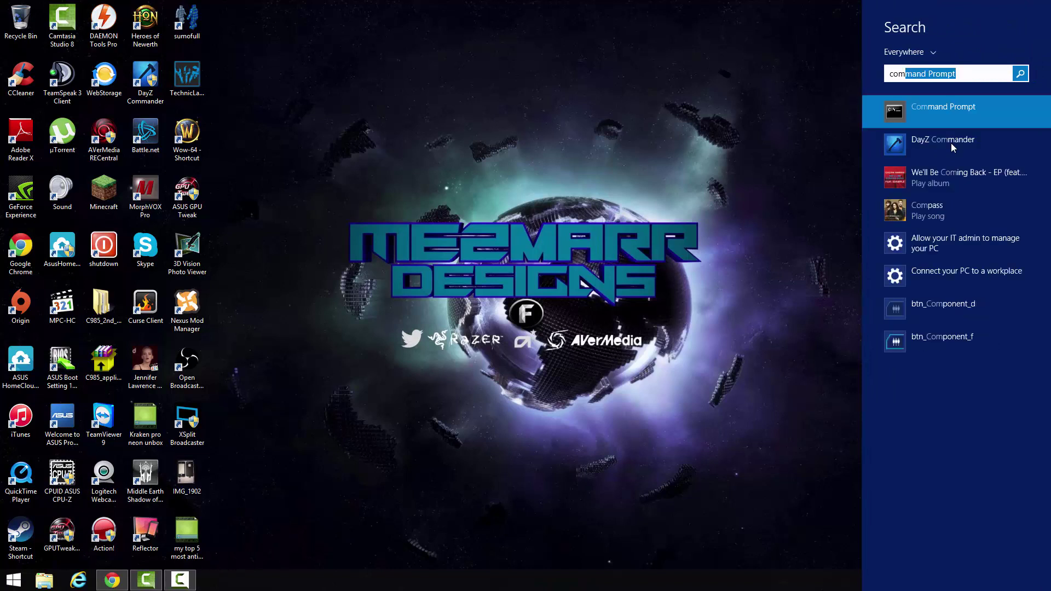
pyautogui.press('BackSpace')
pyautogui.press('BackSpace')
pyautogui.press('BackSpace')
pyautogui.write('mf')
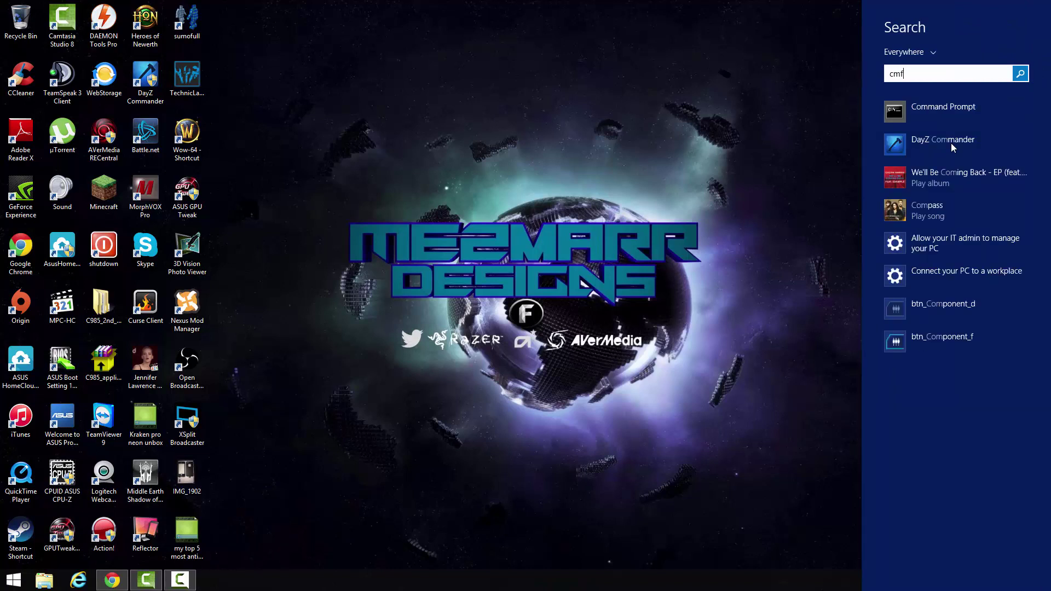
pyautogui.click(948, 107)
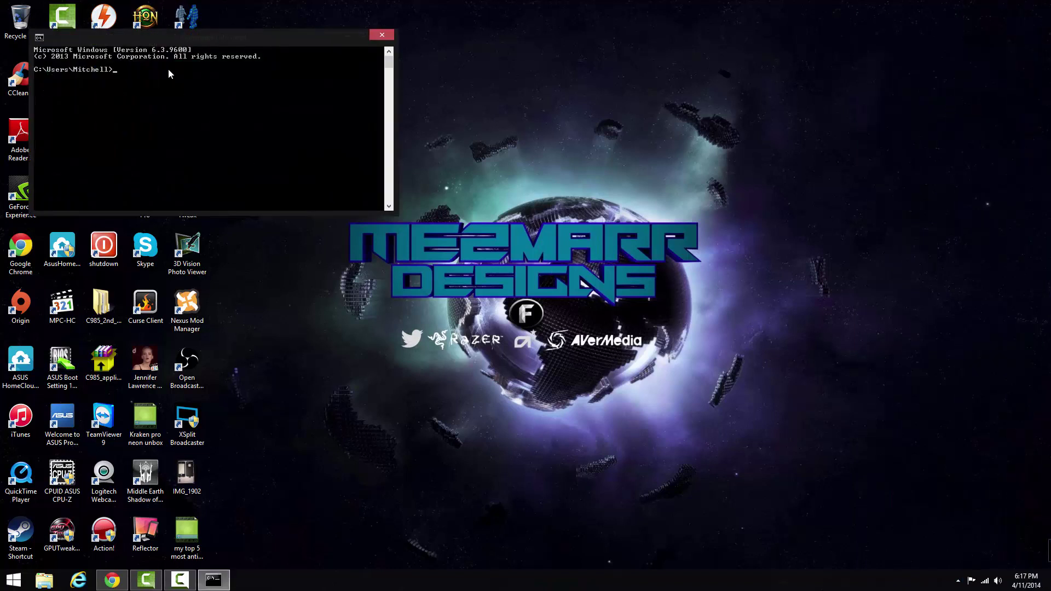
pyautogui.write('ipconfig')
pyautogui.press('Return')
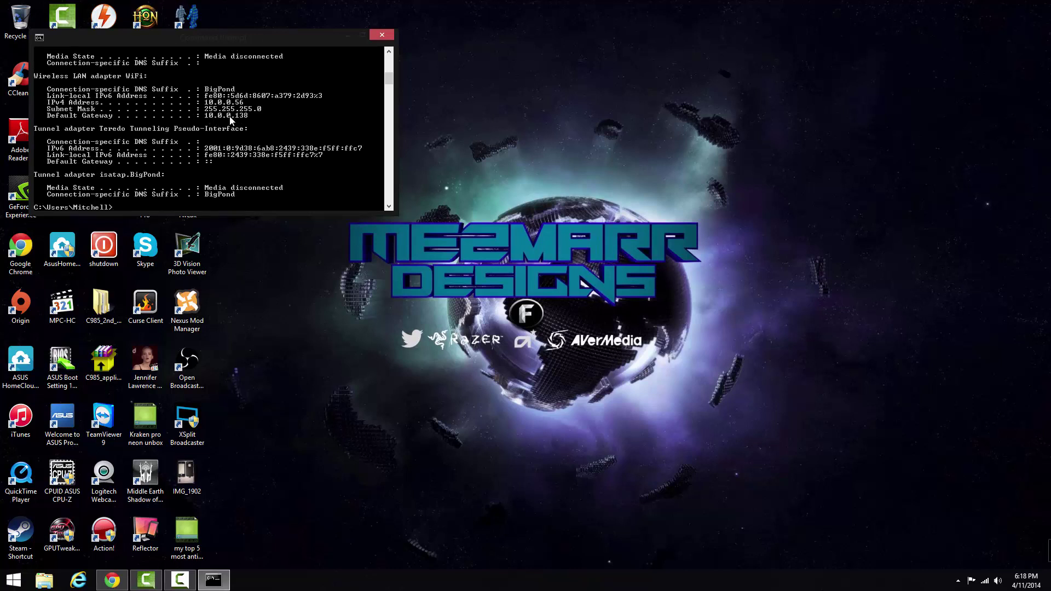
# - Load the router page at 10.0.0.138 in a new browser tab
pyautogui.click(381, 34)
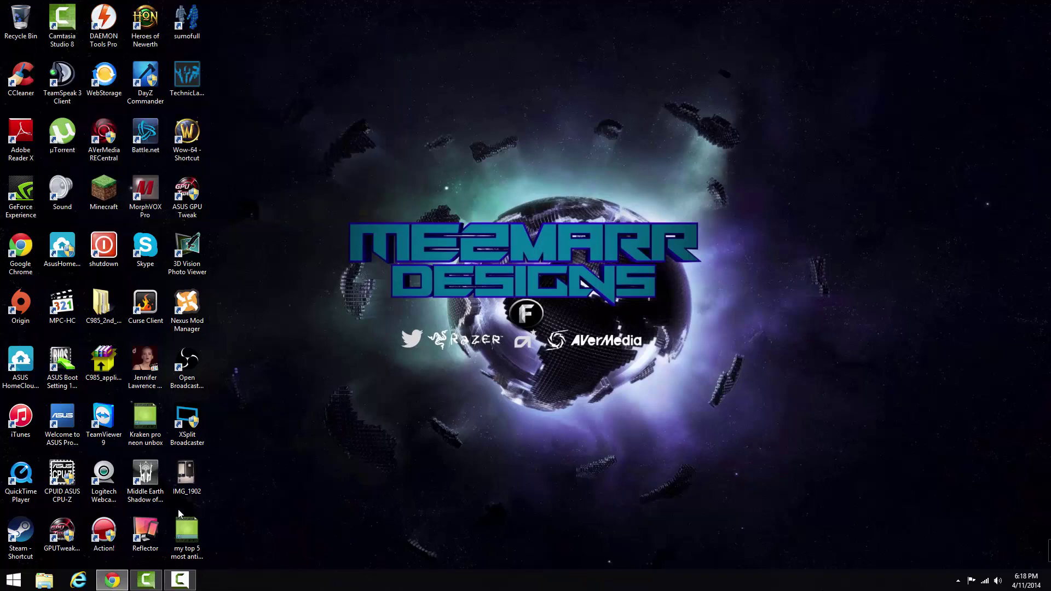
pyautogui.click(112, 580)
pyautogui.click(119, 7)
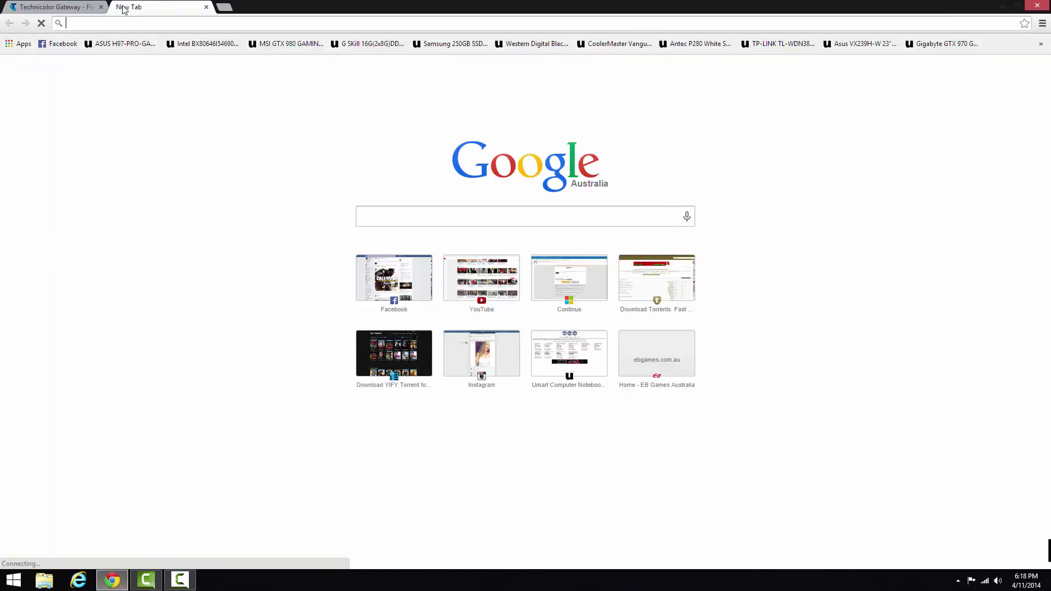
pyautogui.write('10.0.0.138')
pyautogui.press('Return')
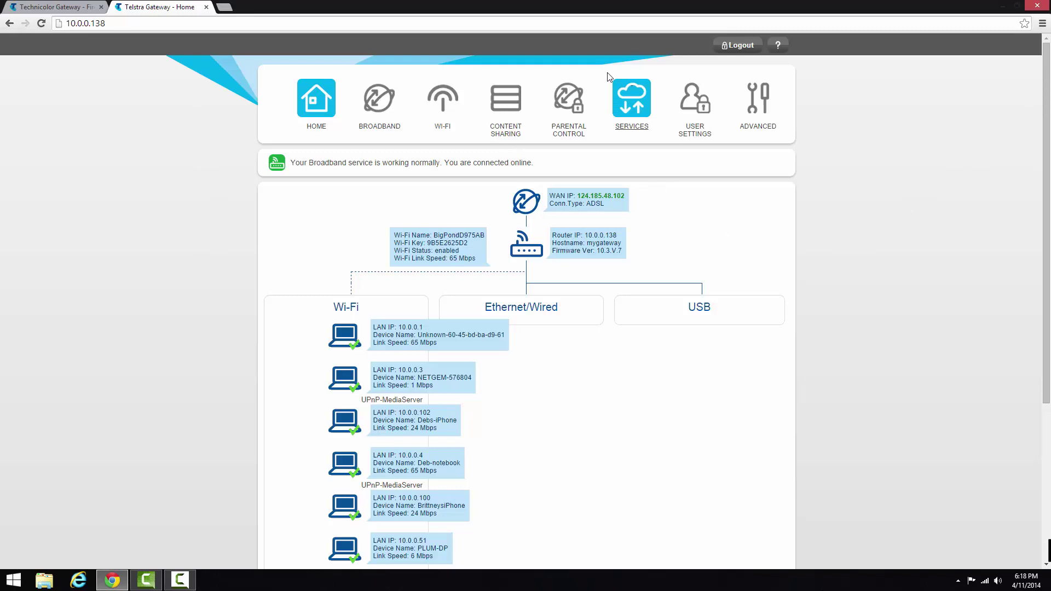
# - Go to the router's Advanced Home page and check the firewall shows BlockAll
pyautogui.click(57, 6)
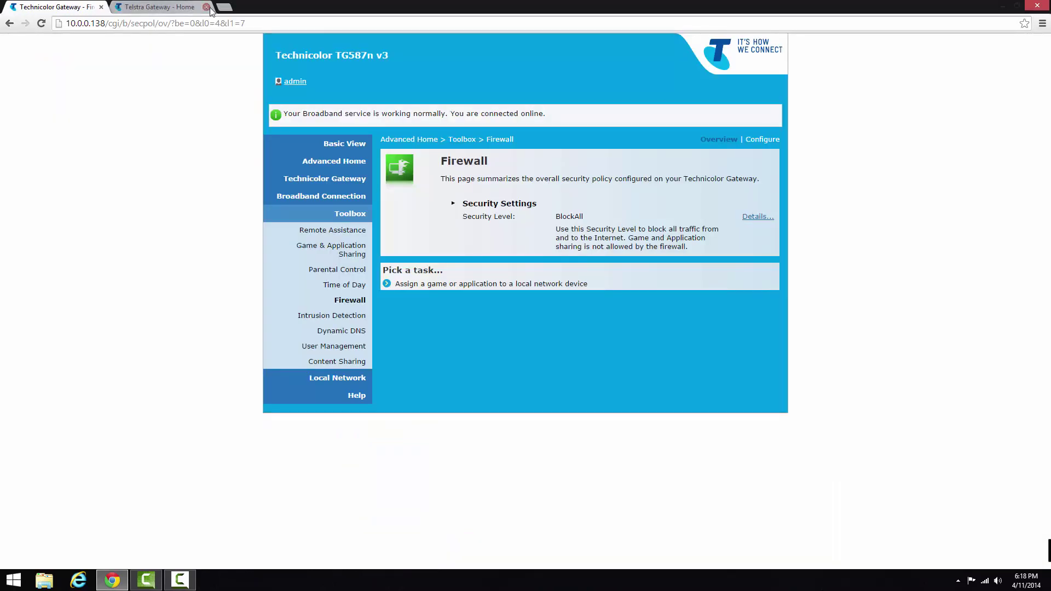
pyautogui.click(180, 6)
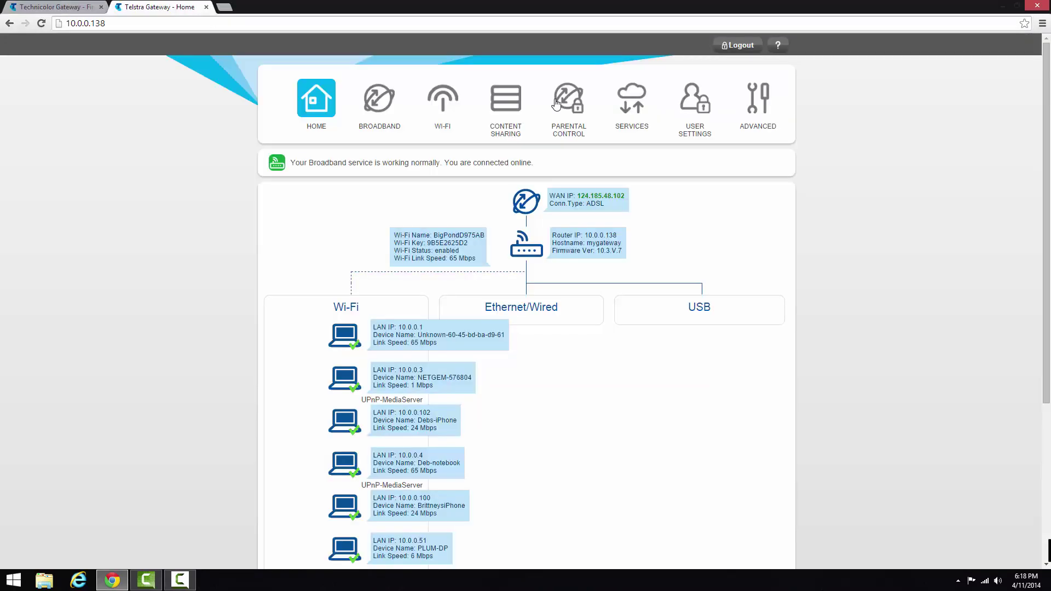
pyautogui.click(758, 118)
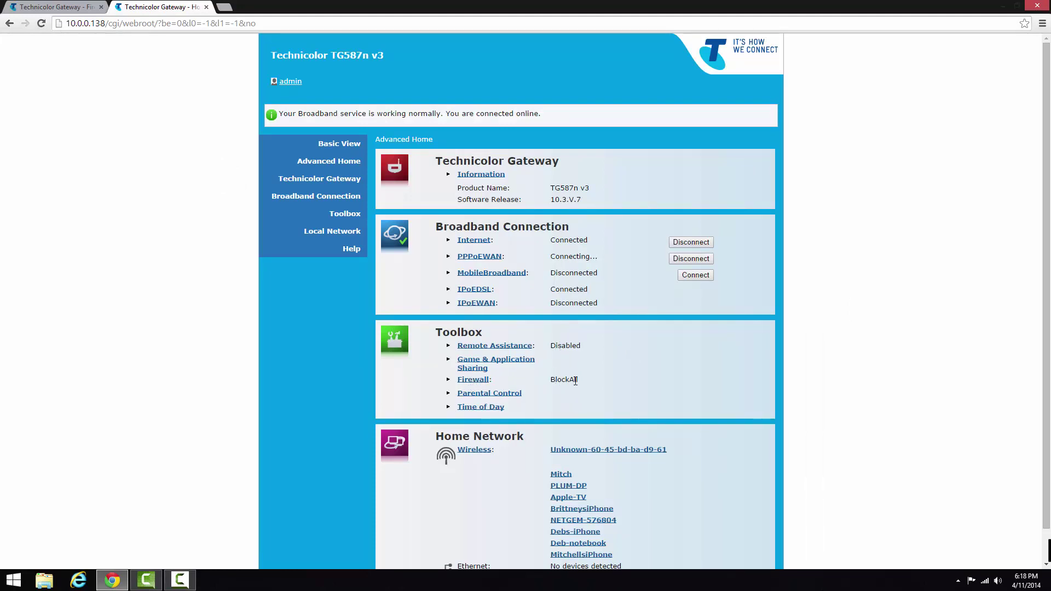
pyautogui.moveTo(583, 380); pyautogui.dragTo(545, 378)
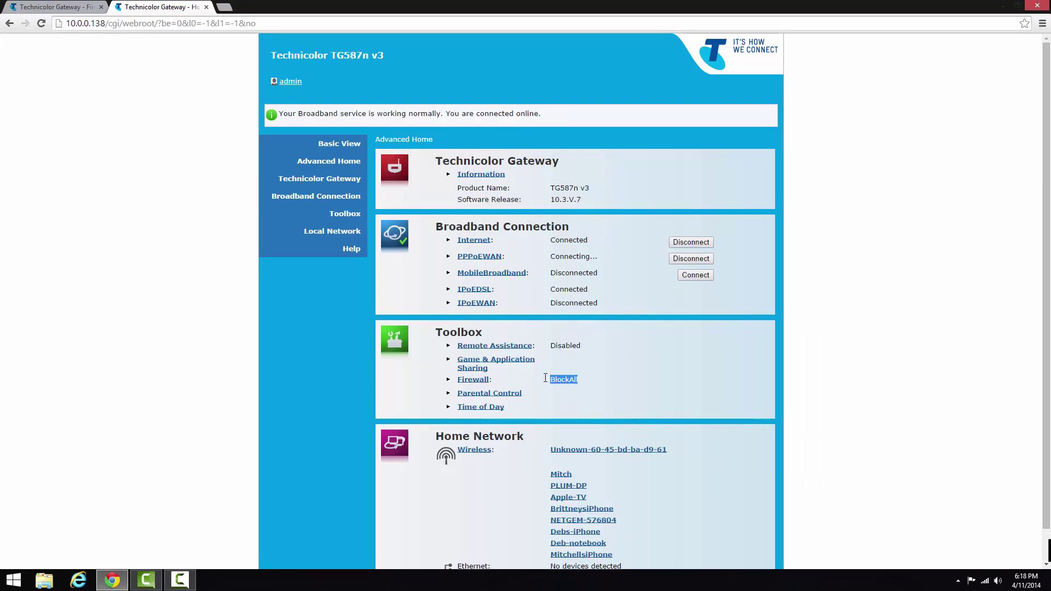
# - Change the firewall security level from BlockAll to Standard and apply it
pyautogui.click(576, 378)
pyautogui.click(90, 6)
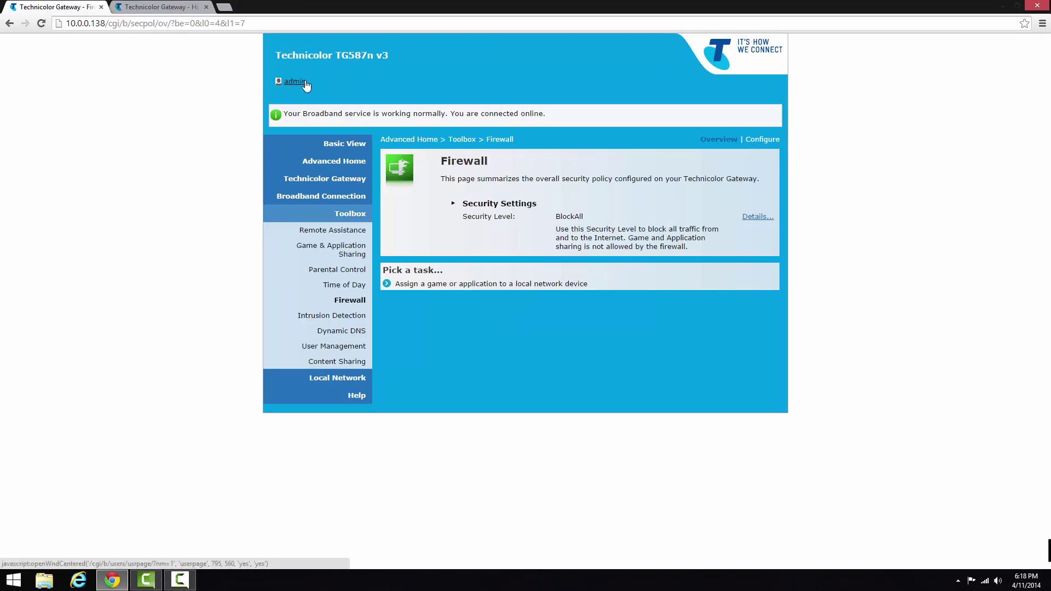
pyautogui.click(762, 140)
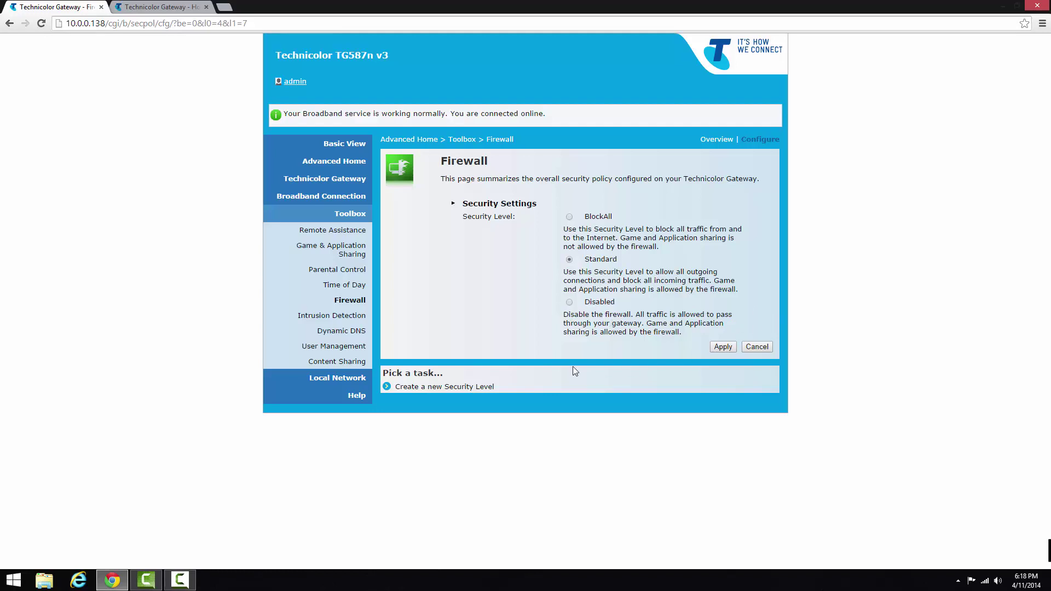
pyautogui.click(959, 579)
pyautogui.click(821, 499)
pyautogui.click(729, 347)
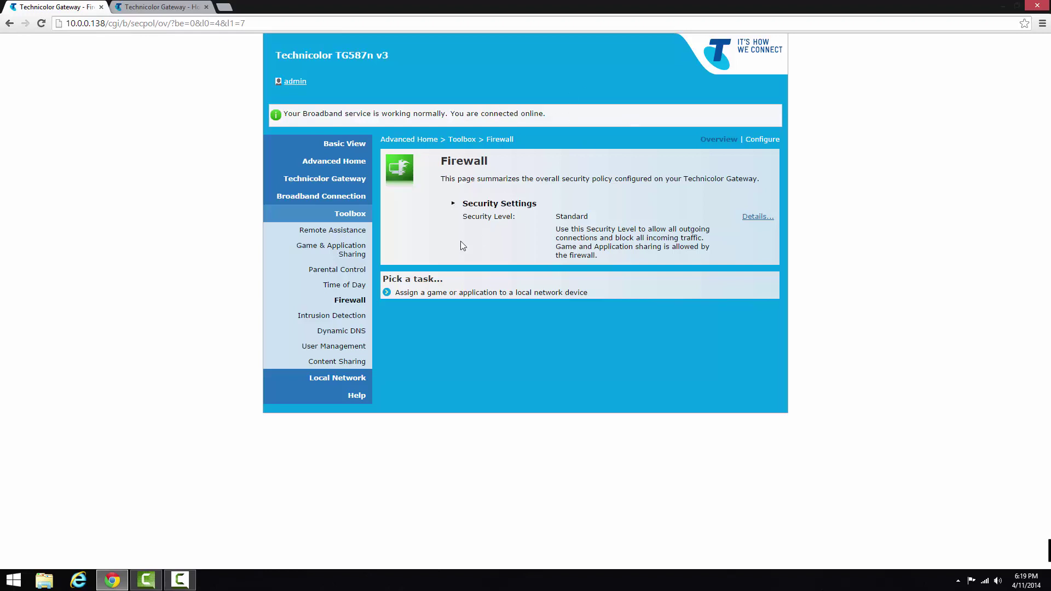
# - Apply Game & Application Sharing settings with Use UPnP enabled under Extended Security
pyautogui.click(101, 7)
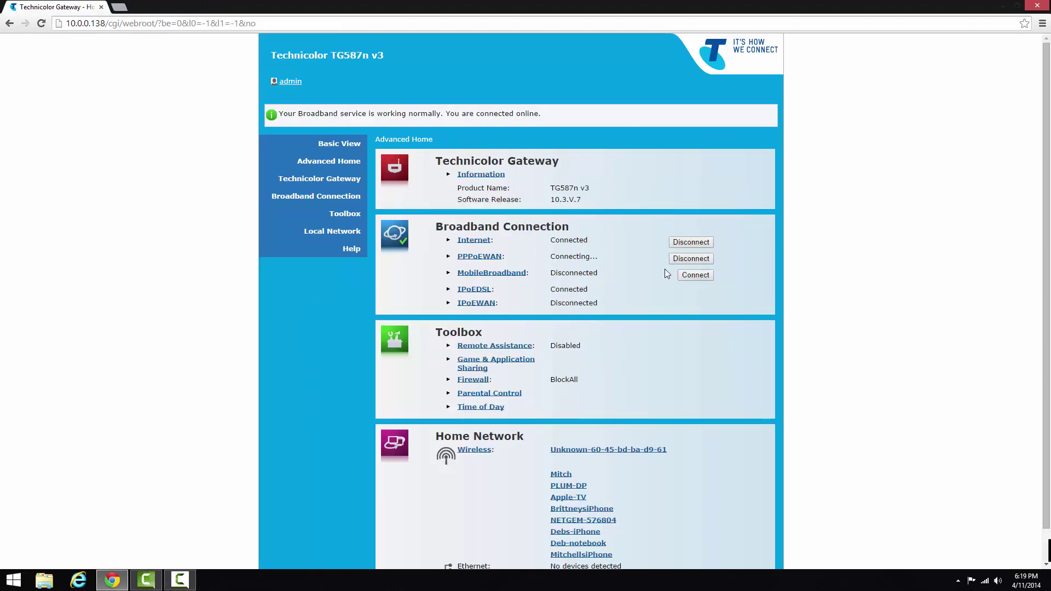
pyautogui.click(508, 365)
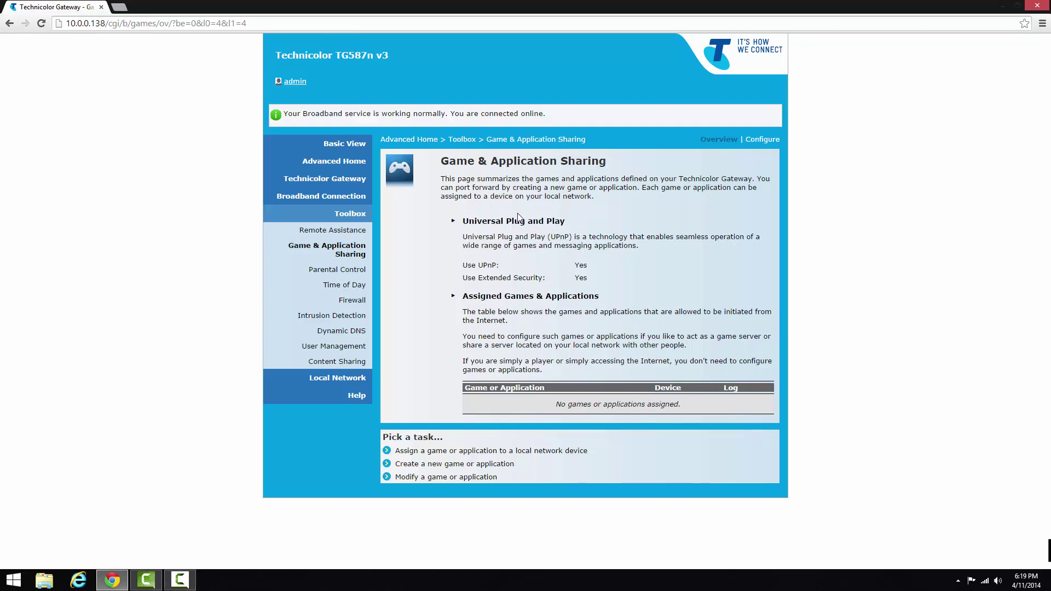
pyautogui.doubleClick(551, 268)
pyautogui.click(624, 282)
pyautogui.tripleClick(465, 389)
pyautogui.click(713, 392)
pyautogui.click(766, 142)
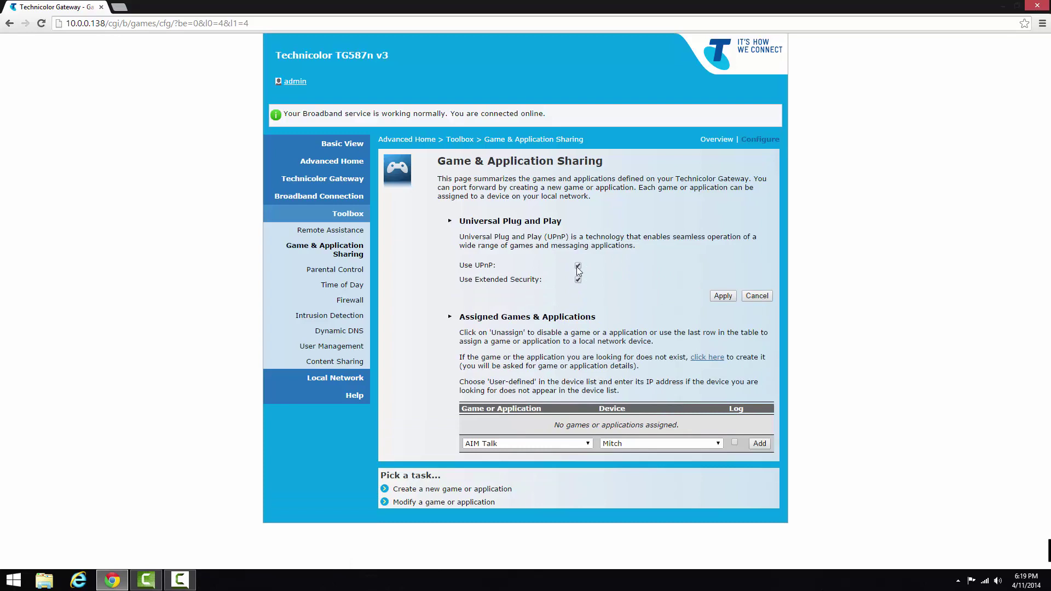
pyautogui.click(723, 295)
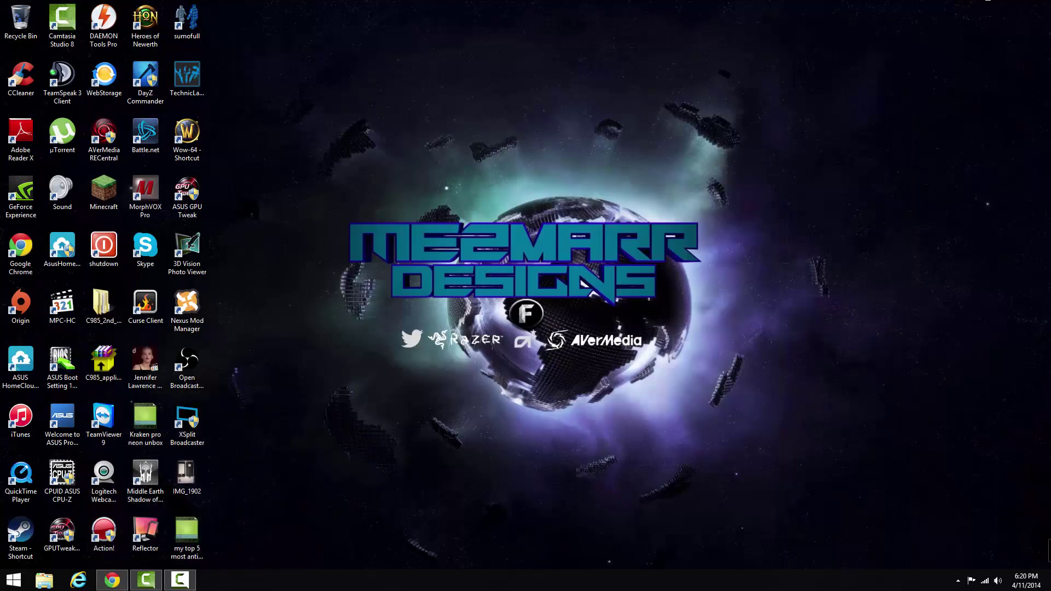
# - Run ipconfig again in Command Prompt, then minimize it
pyautogui.click(1021, 93)
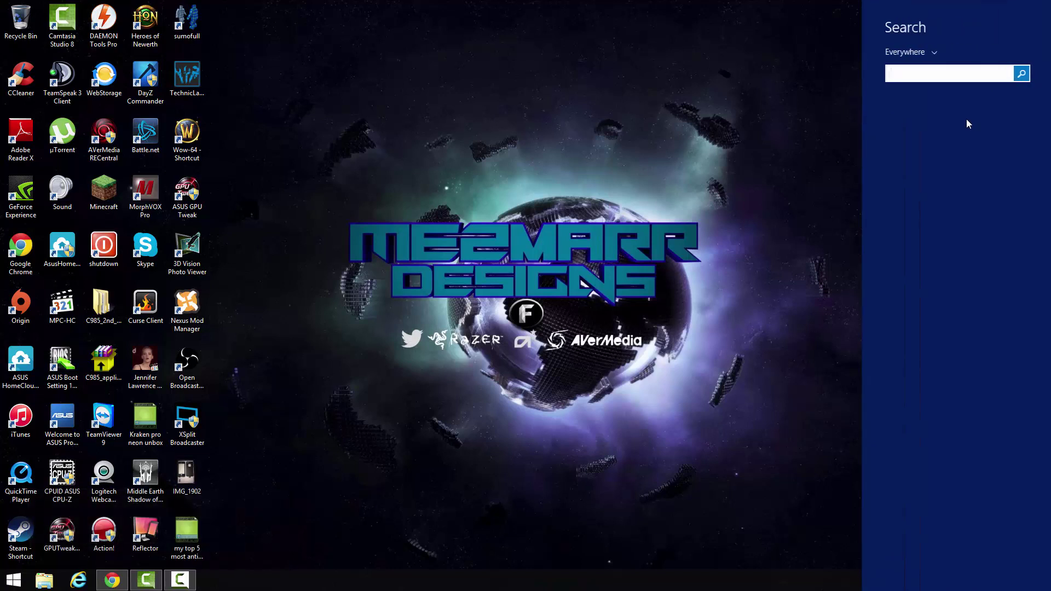
pyautogui.write('cmd')
pyautogui.press('Return')
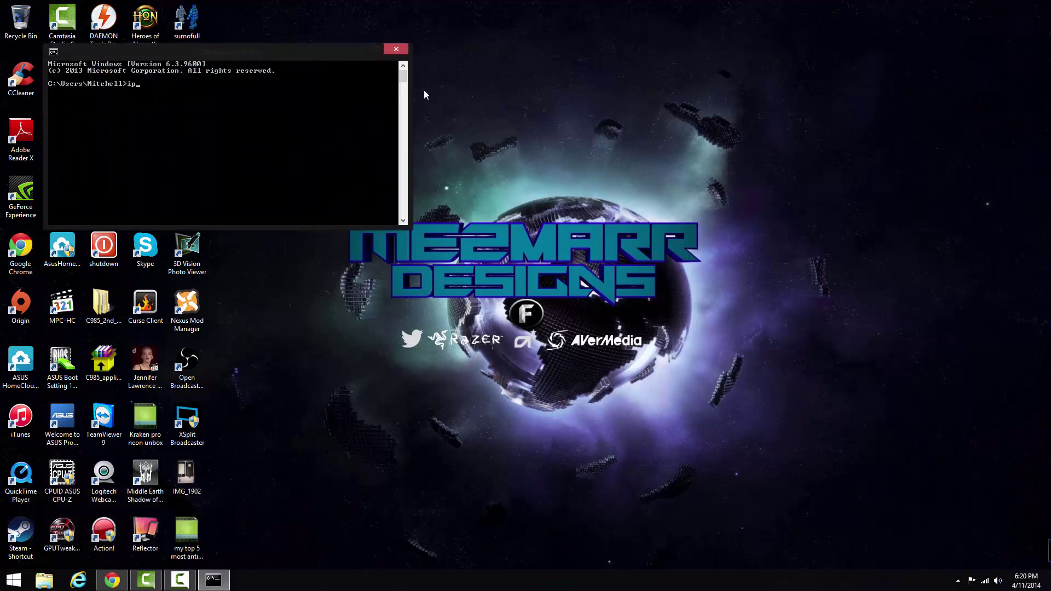
pyautogui.write('ipconfig')
pyautogui.press('Return')
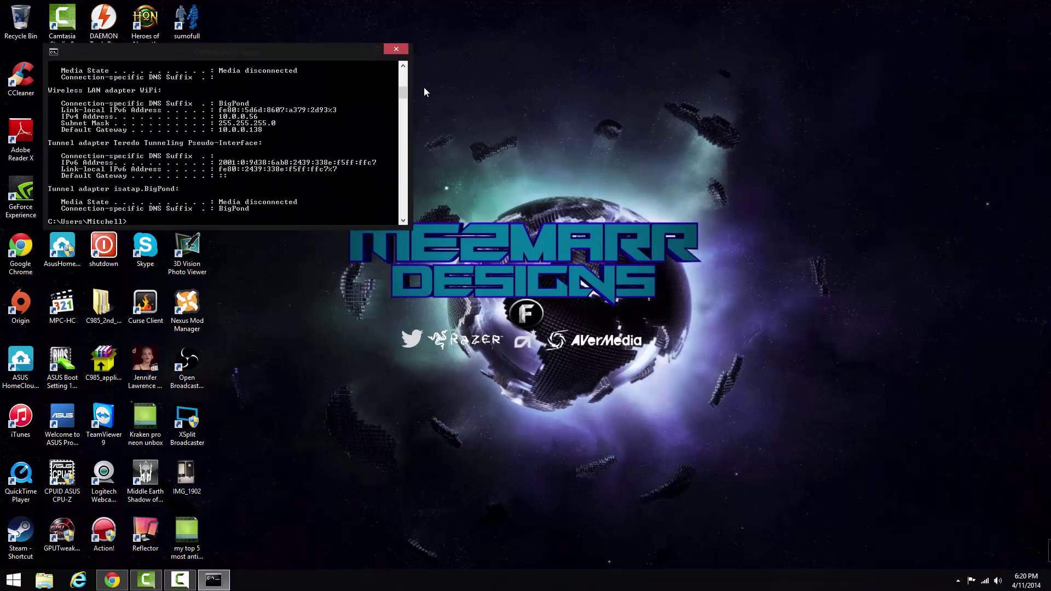
pyautogui.click(360, 49)
# - Open the Network location through a search for 'network'
pyautogui.moveTo(1049, 2)
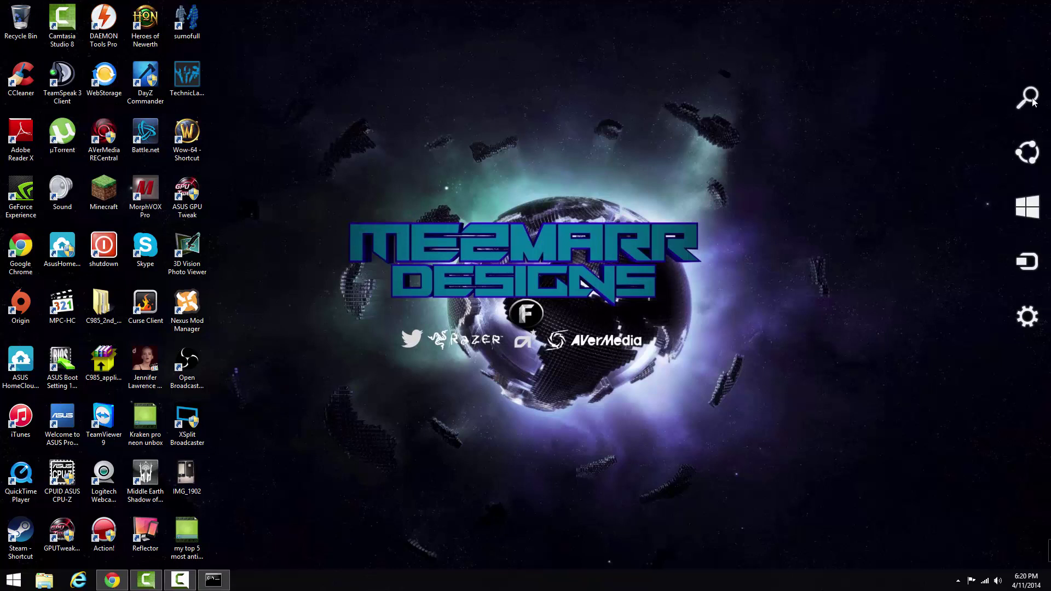
pyautogui.click(1028, 97)
pyautogui.write('network')
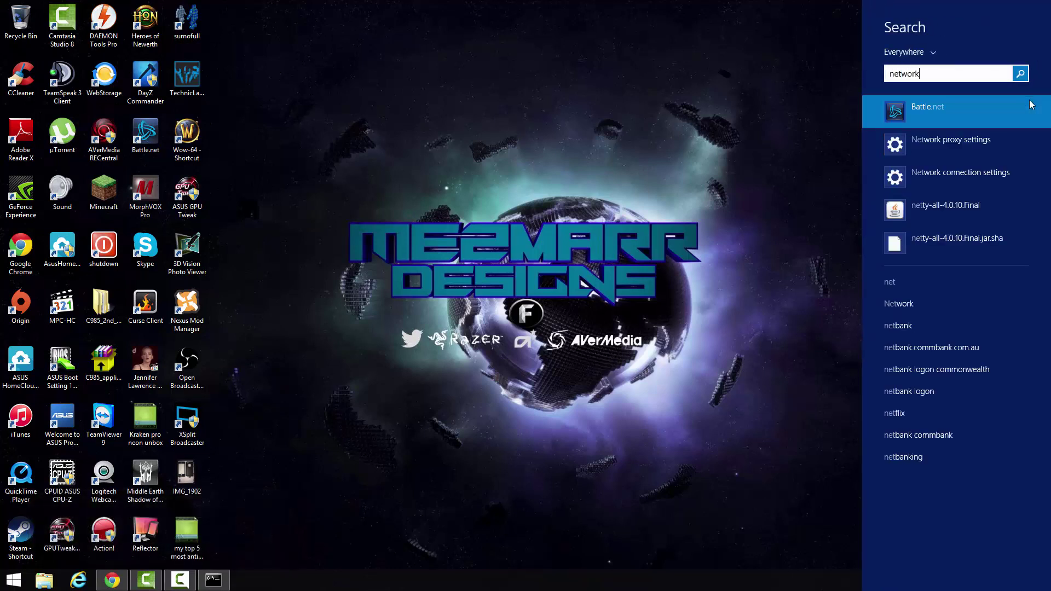
pyautogui.press('Return')
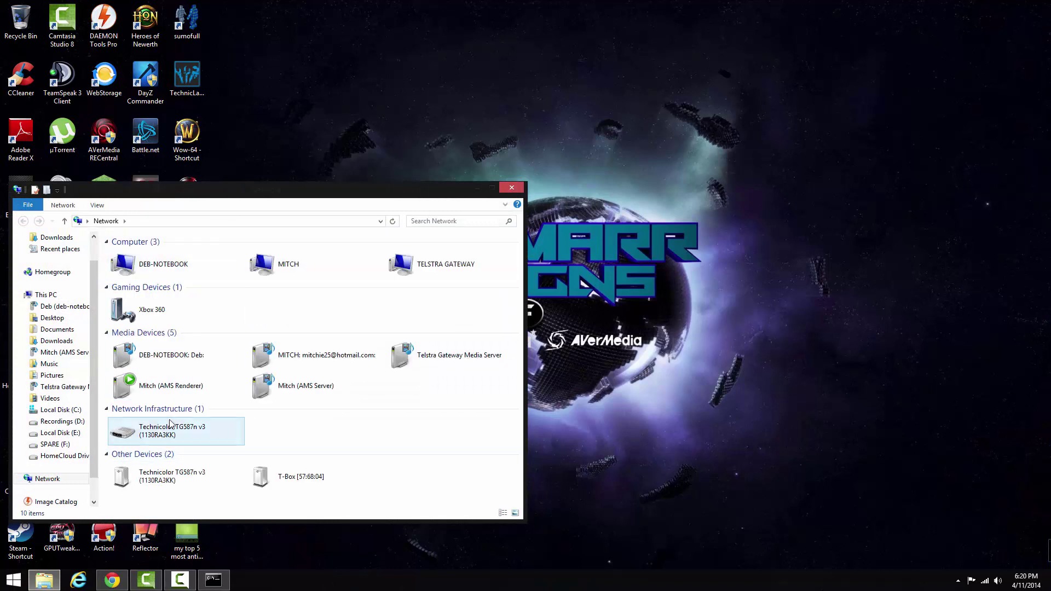
# - Open Network and Sharing Center from the Network folder's ribbon commands
pyautogui.click(171, 430)
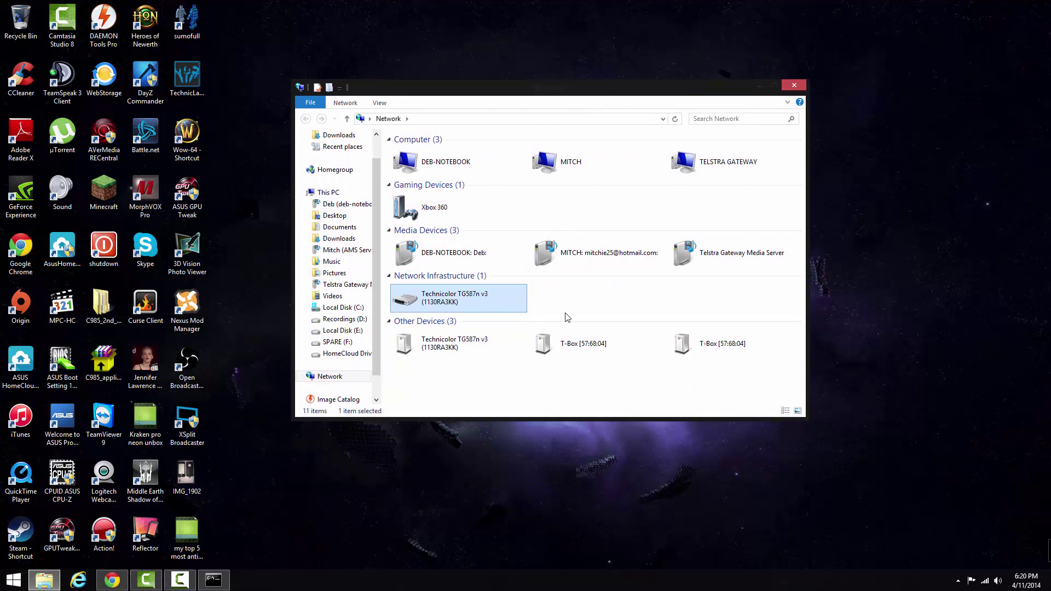
pyautogui.click(606, 289)
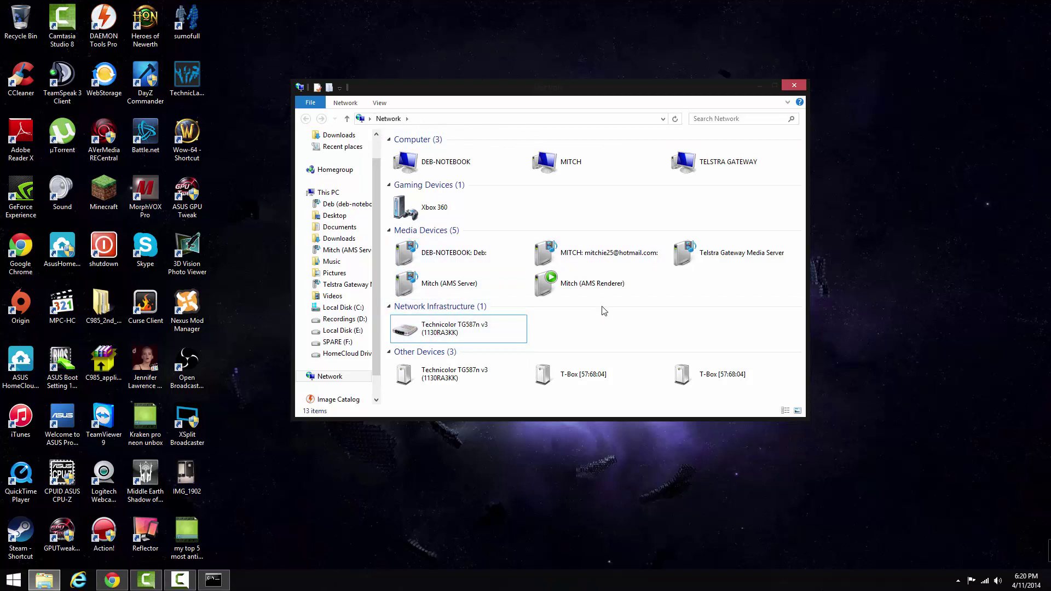
pyautogui.rightClick(571, 332)
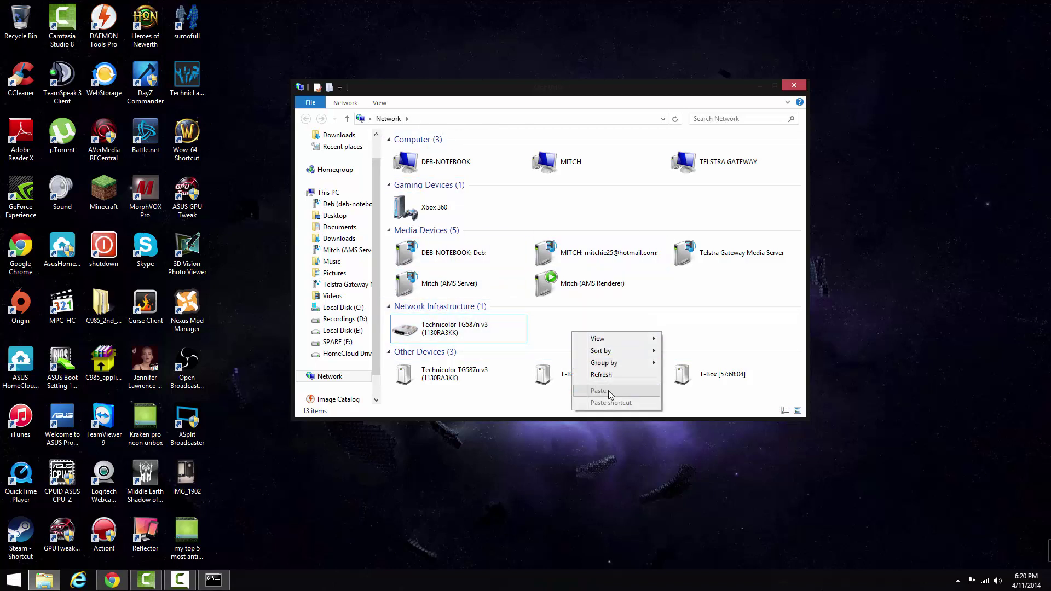
pyautogui.click(552, 333)
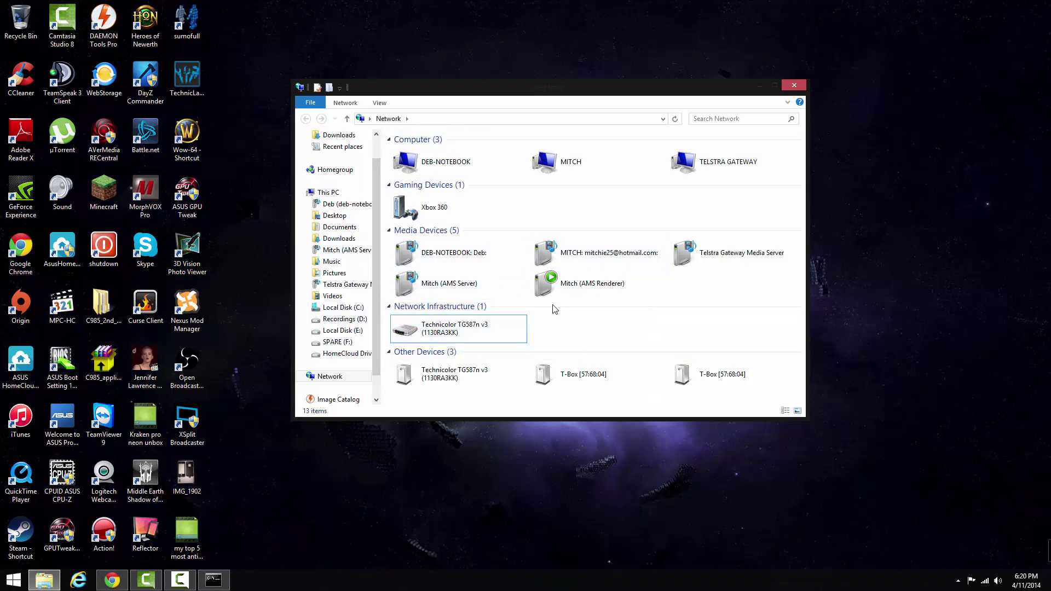
pyautogui.click(341, 104)
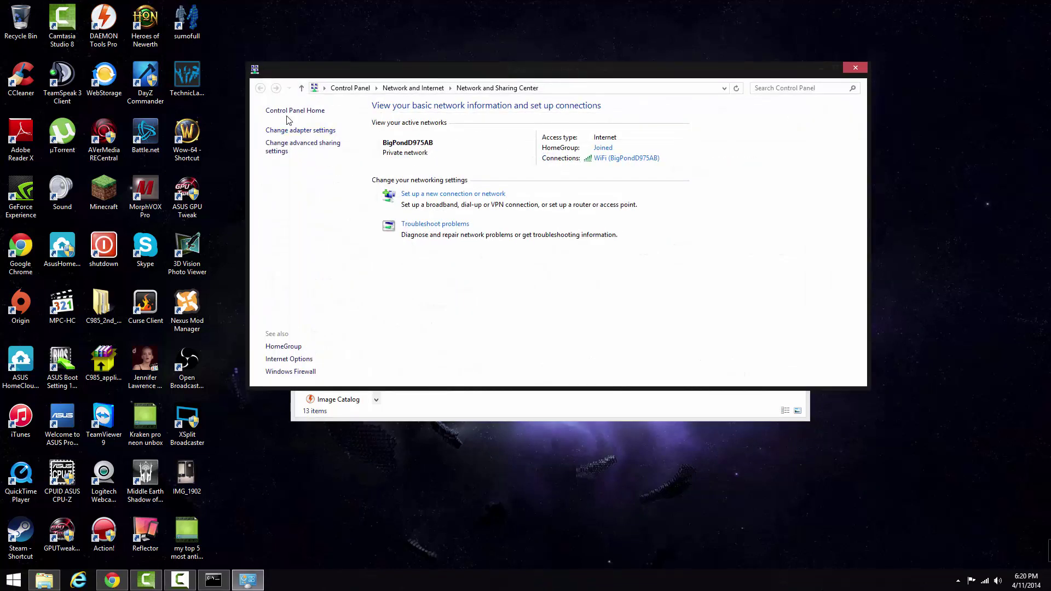
# - Review advanced sharing settings and the network adapters list without changing anything
pyautogui.click(302, 145)
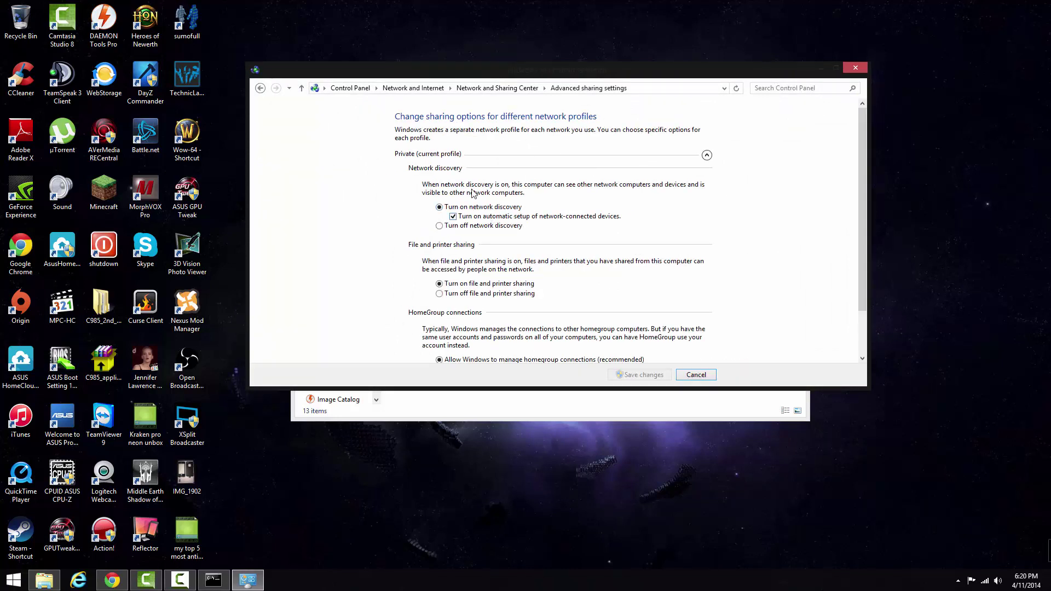
pyautogui.click(696, 375)
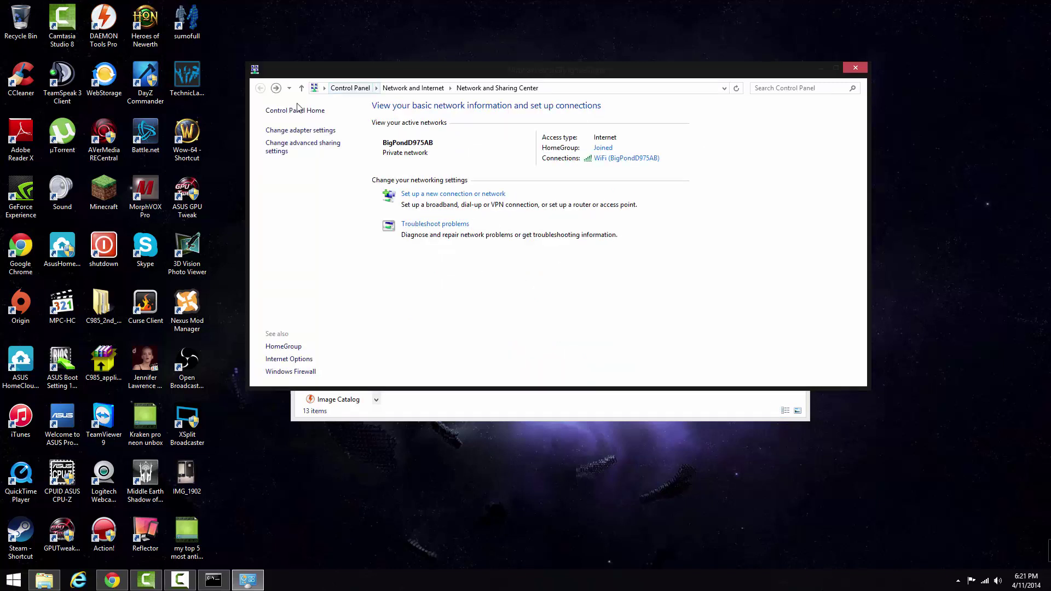
pyautogui.click(291, 131)
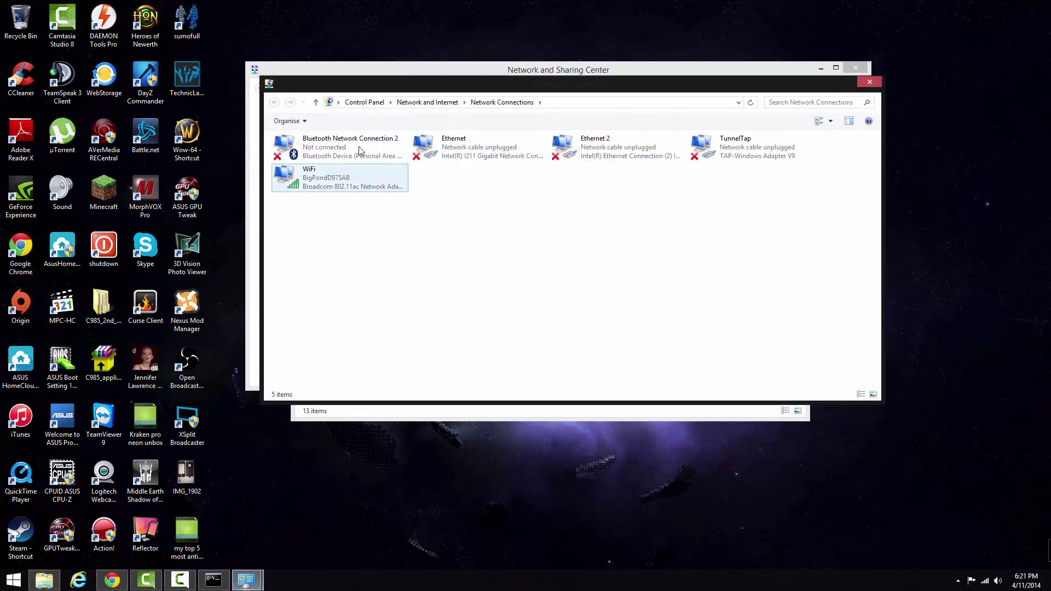
pyautogui.click(870, 83)
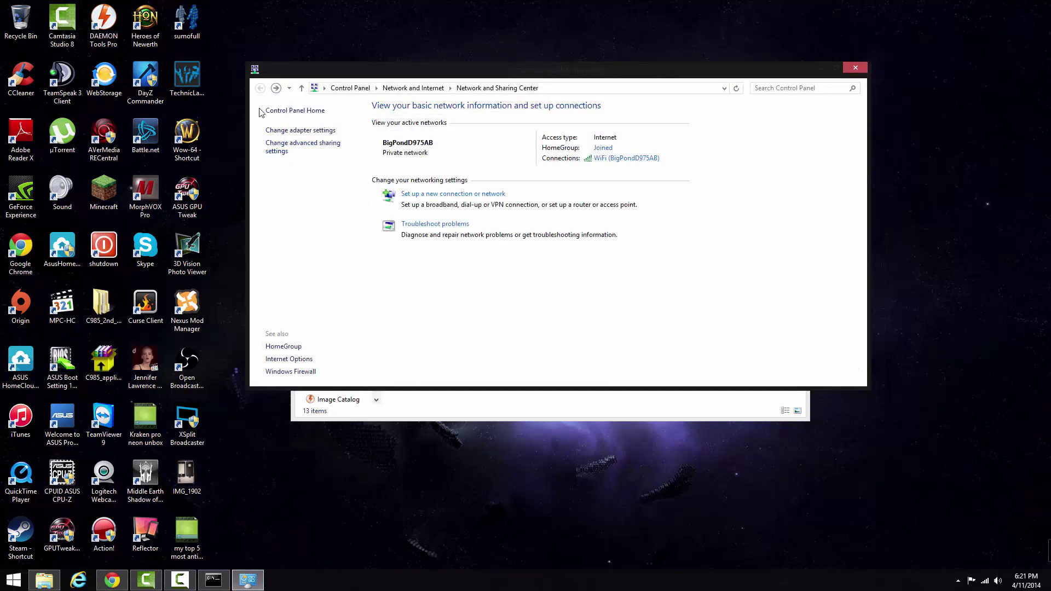
# - Check Internet Options and Windows Firewall, On for private networks, then close Control Panel
pyautogui.click(309, 360)
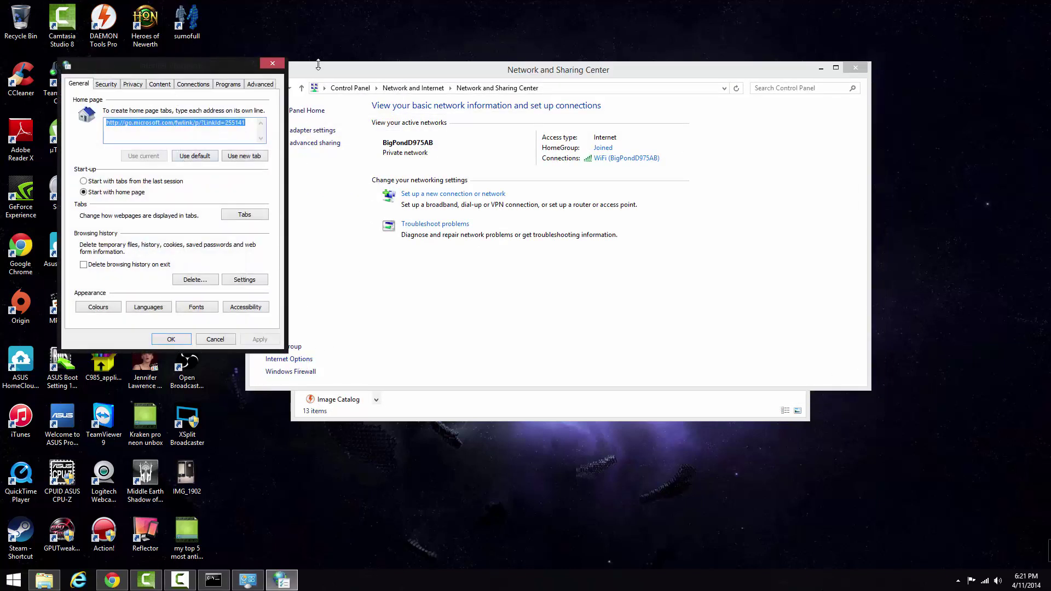
pyautogui.click(274, 64)
pyautogui.click(291, 372)
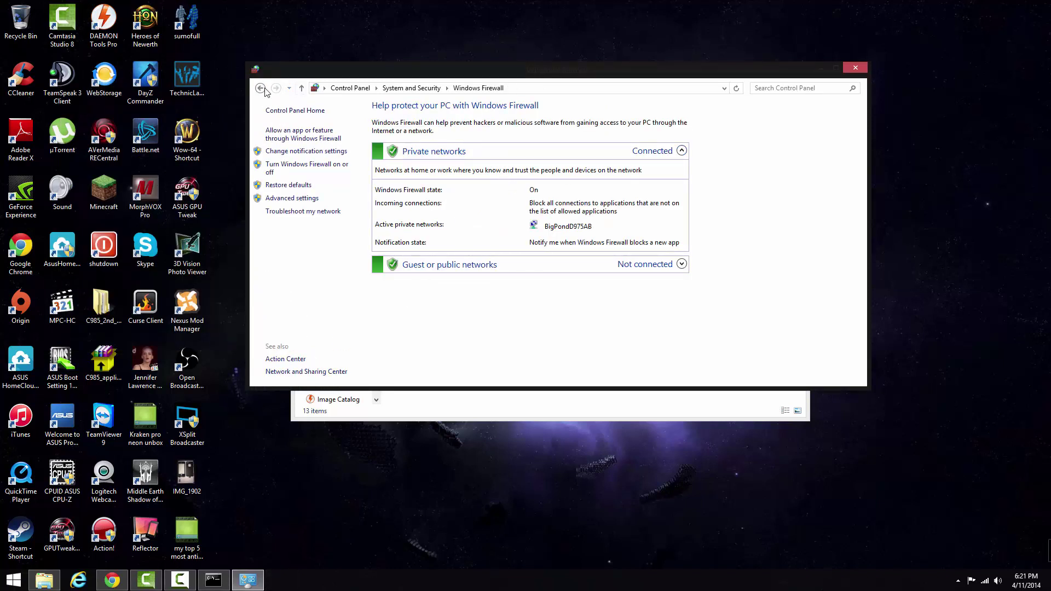
pyautogui.click(408, 88)
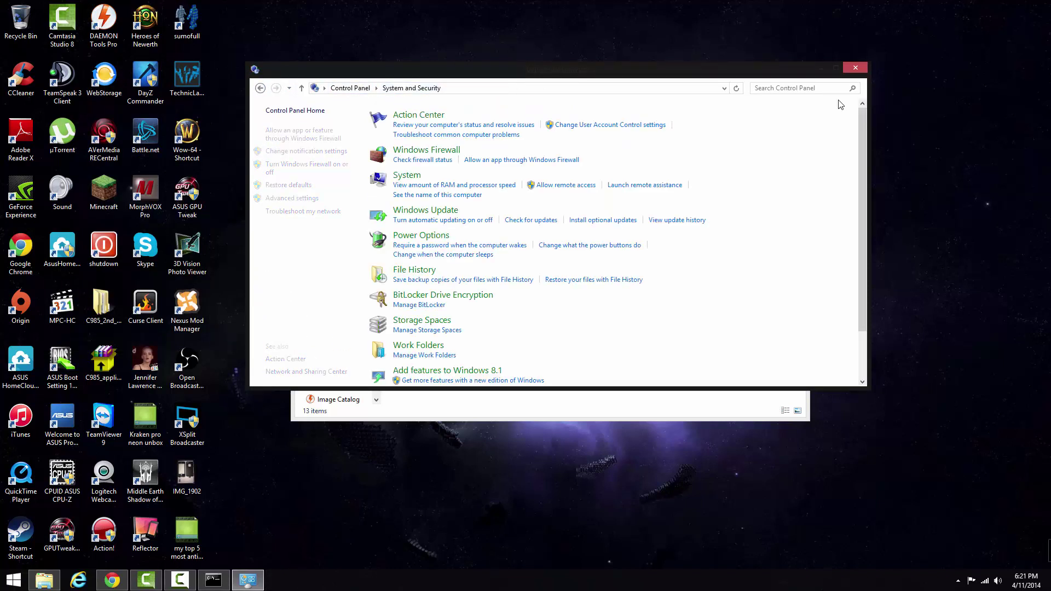
pyautogui.click(856, 67)
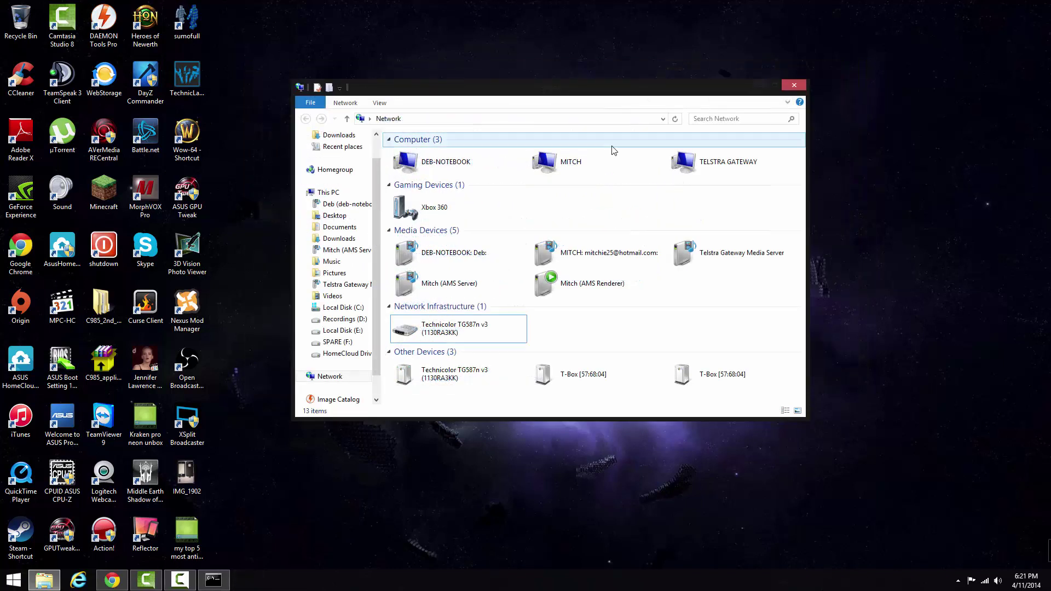
# - Open the Technicolor TG587n v3 Properties and its still-empty internet services settings
pyautogui.click(459, 307)
pyautogui.rightClick(459, 307)
pyautogui.click(678, 332)
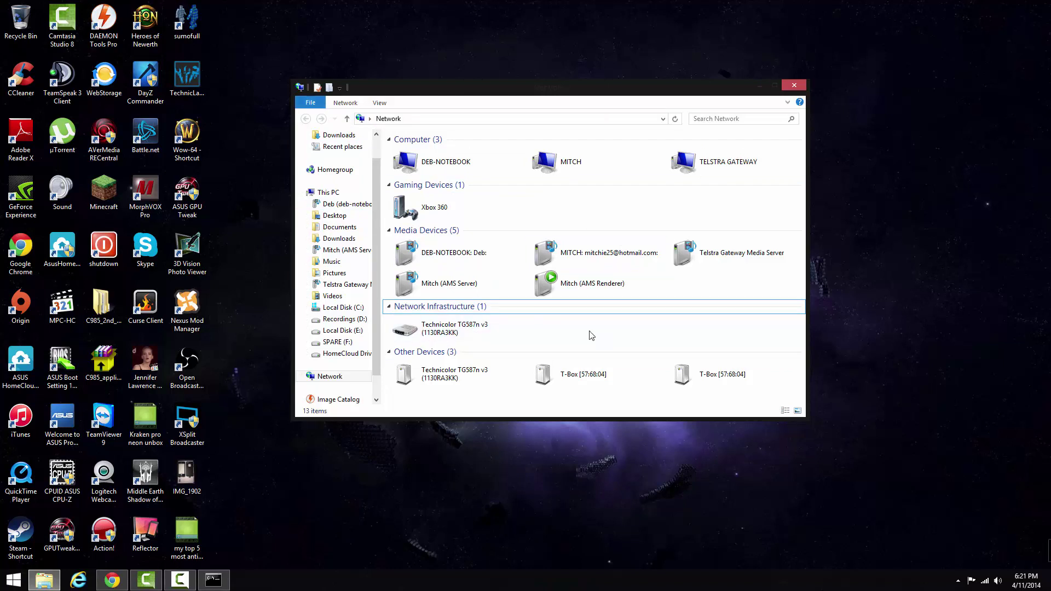
pyautogui.rightClick(466, 337)
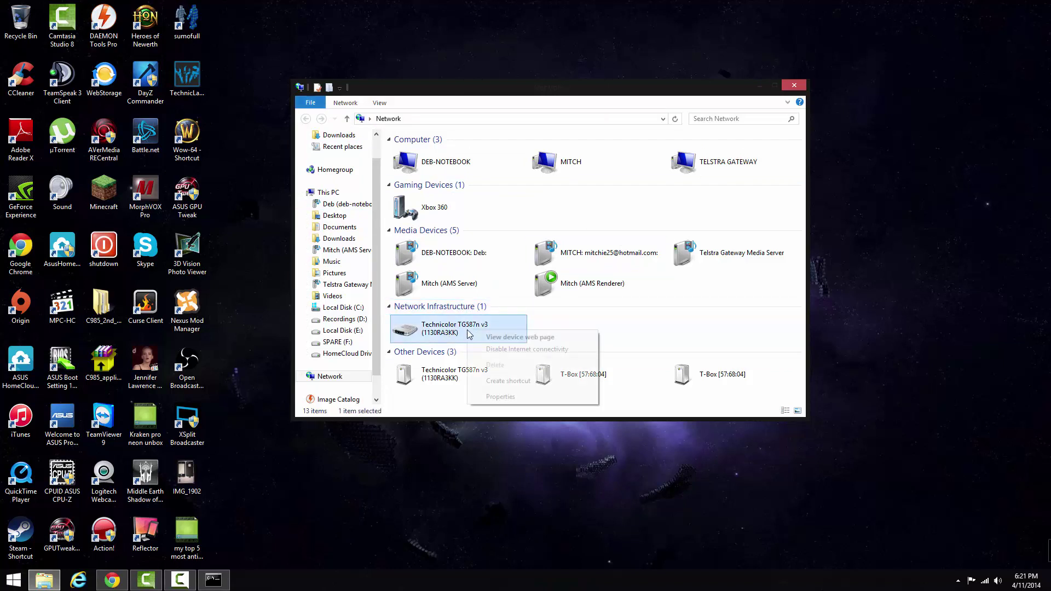
pyautogui.click(464, 338)
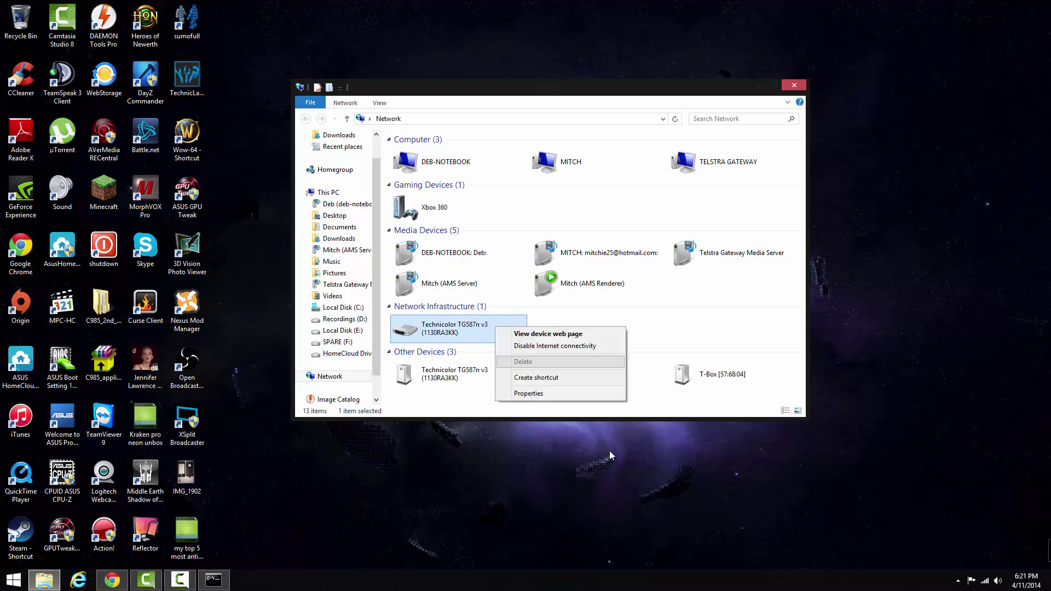
pyautogui.rightClick(496, 328)
pyautogui.click(530, 394)
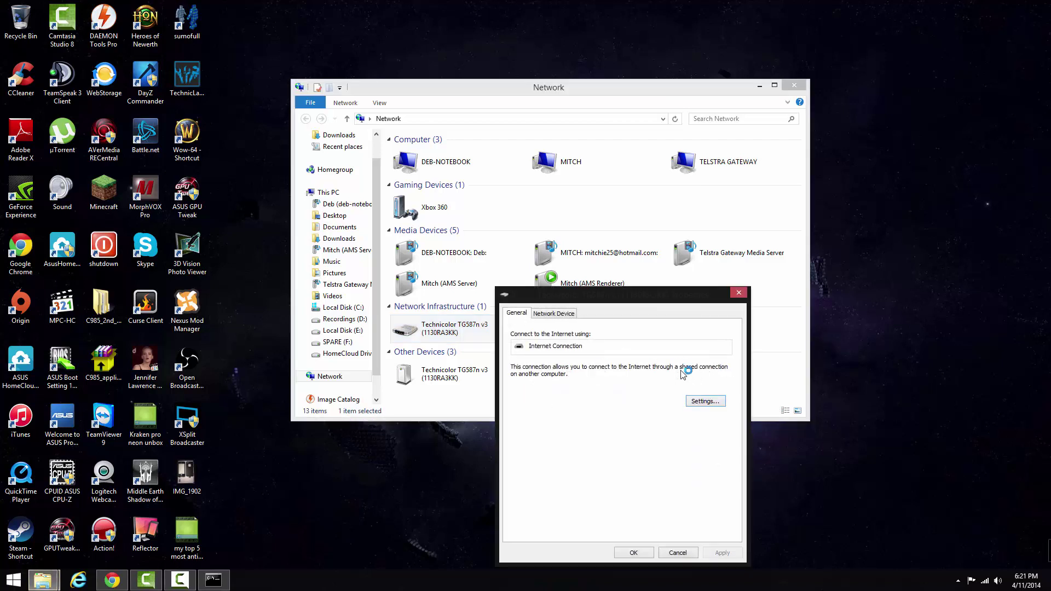
pyautogui.click(705, 403)
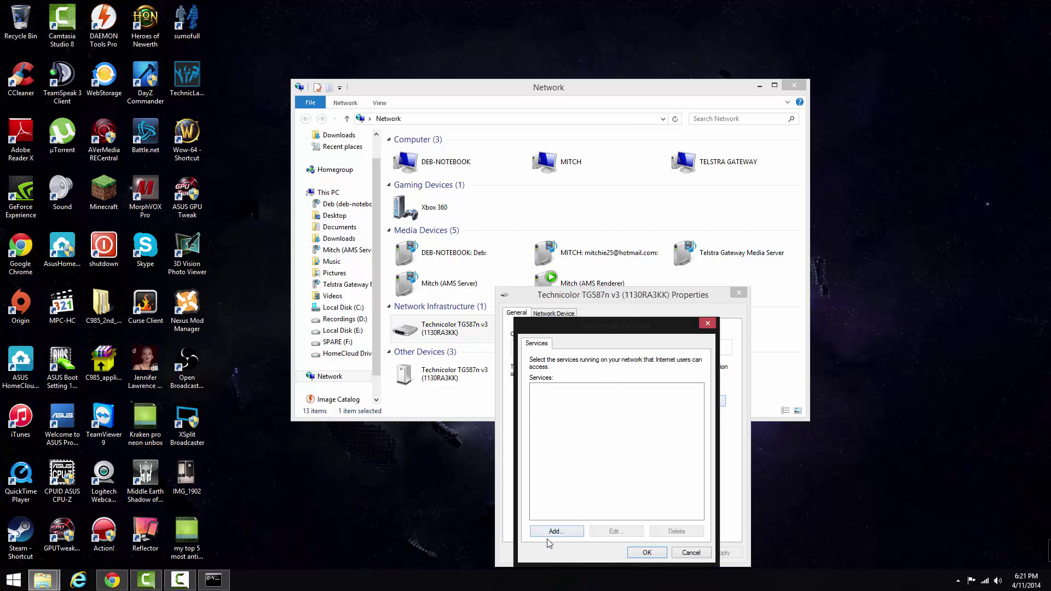
# - Add a new service described as 'Call of Duty Advanced Warfare' and recall the ipconfig output
pyautogui.click(571, 534)
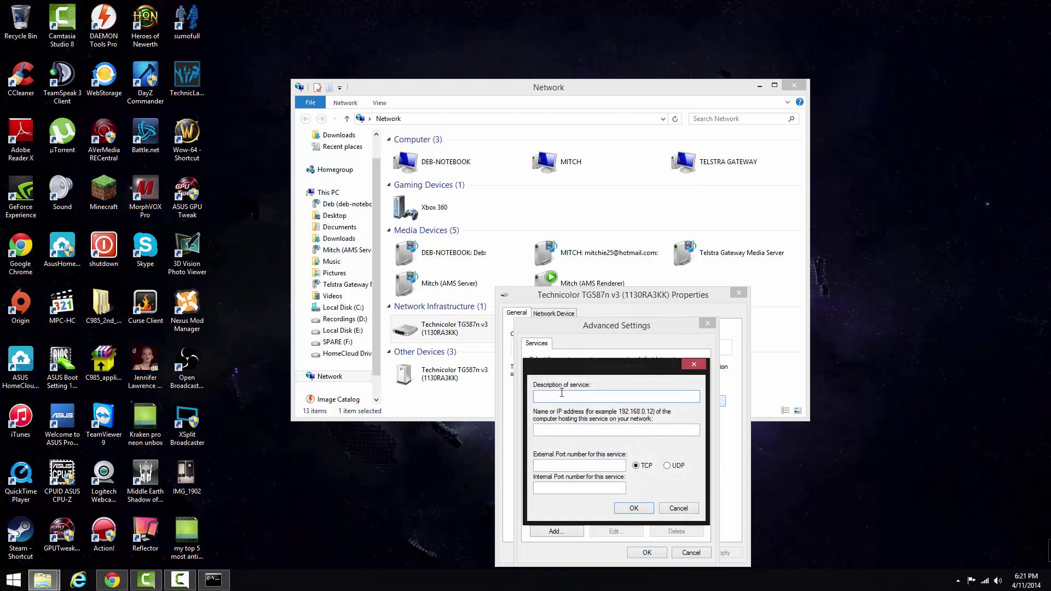
pyautogui.write('Call of Duty Advanced Warfare')
pyautogui.press('Tab')
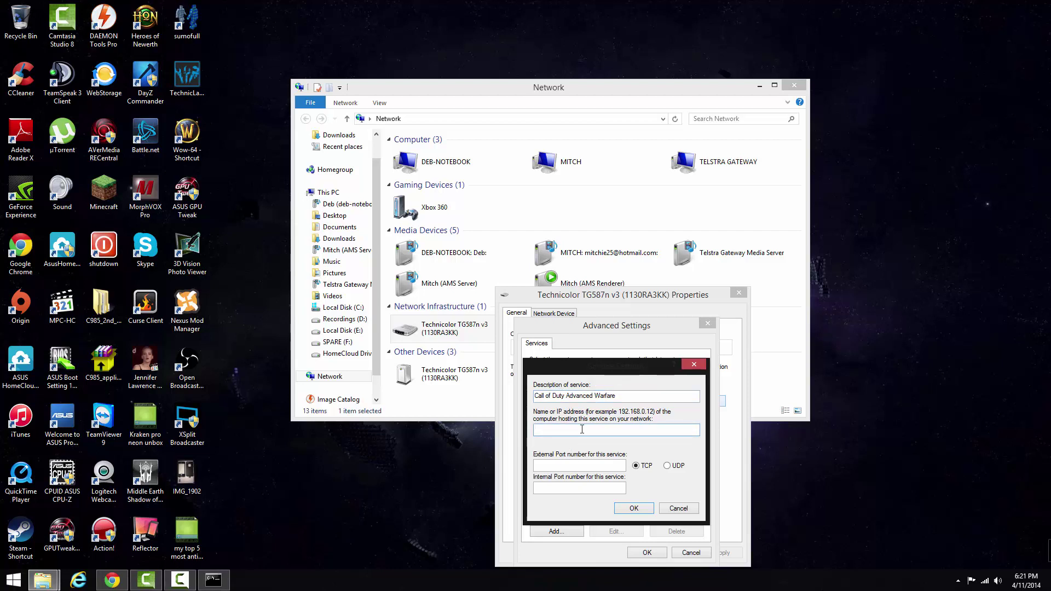
pyautogui.click(213, 580)
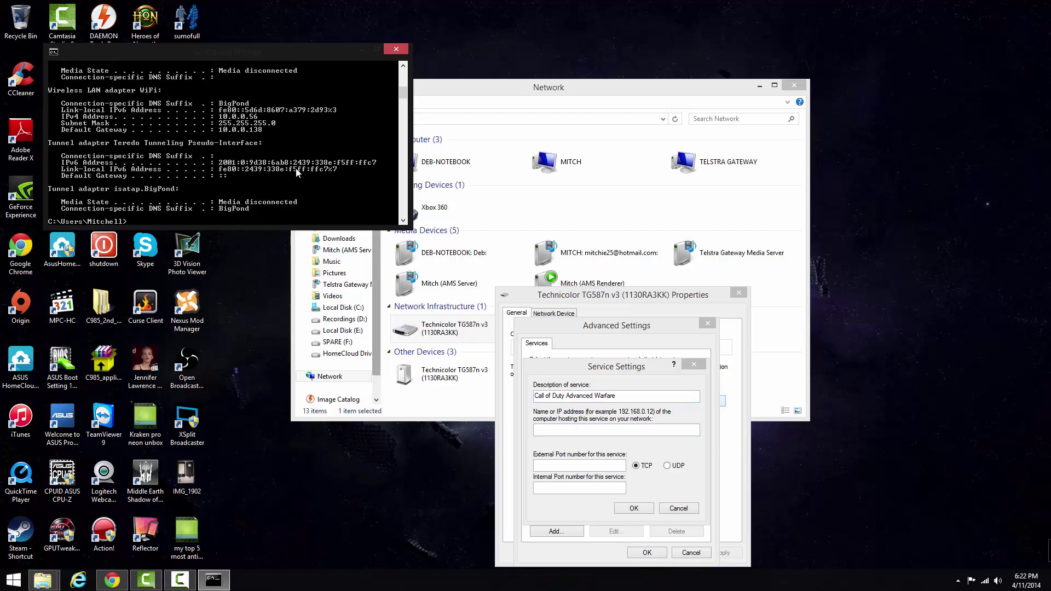
# - Set the service to UDP for IP 10.0.0.56, external and internal port 3074
pyautogui.click(552, 429)
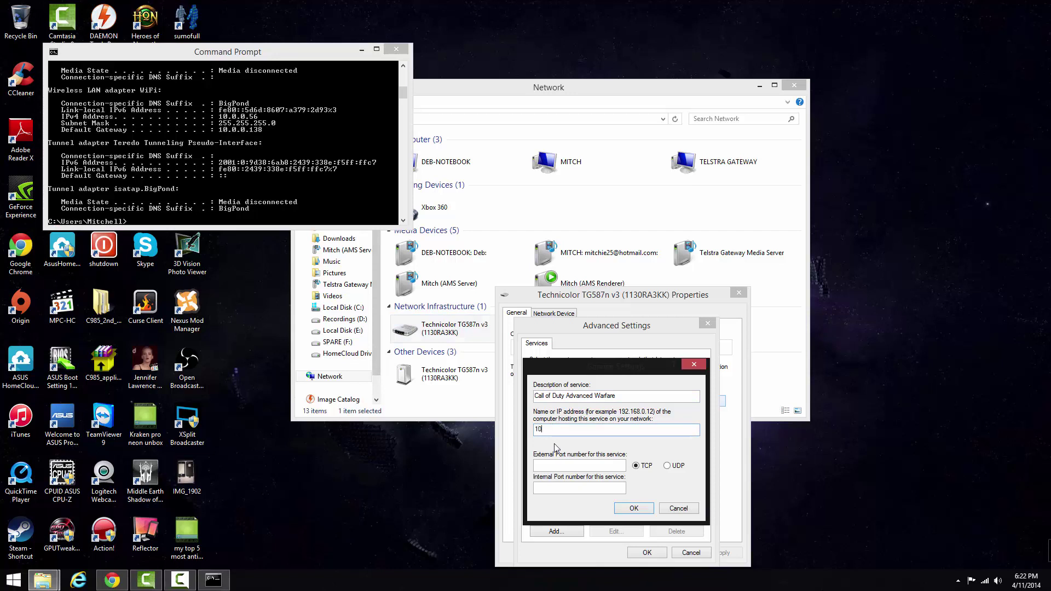
pyautogui.write('10.0.0.56')
pyautogui.click(669, 467)
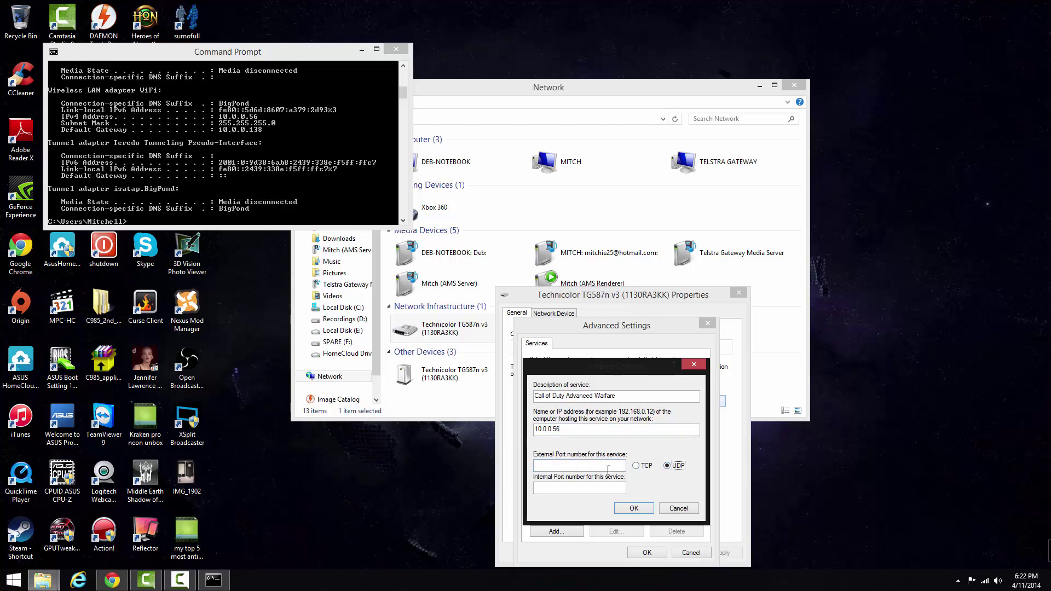
pyautogui.click(581, 471)
pyautogui.write('3074')
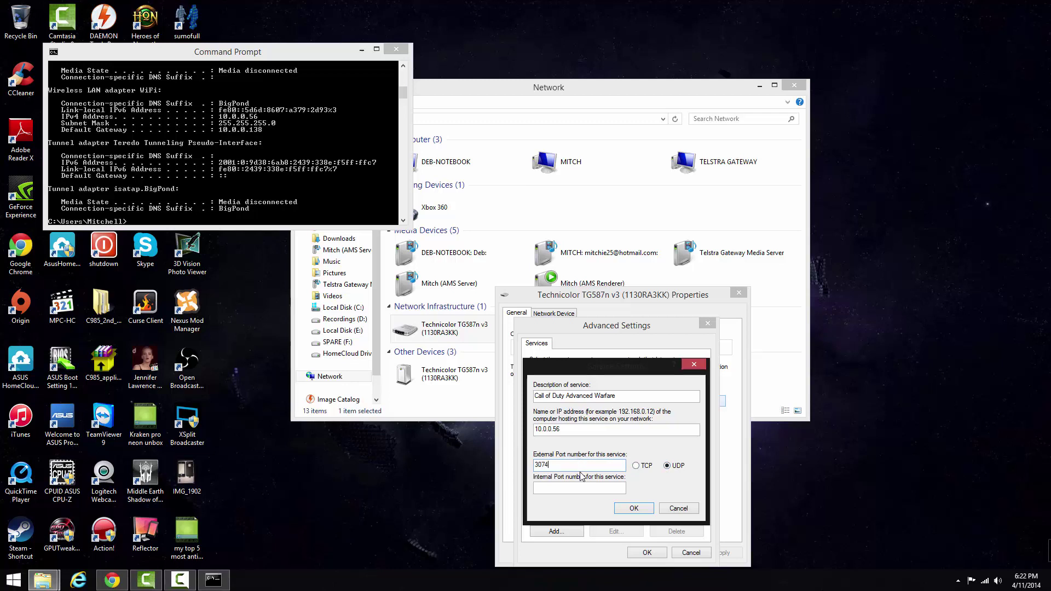
pyautogui.click(571, 488)
pyautogui.write('3')
pyautogui.rightClick(571, 489)
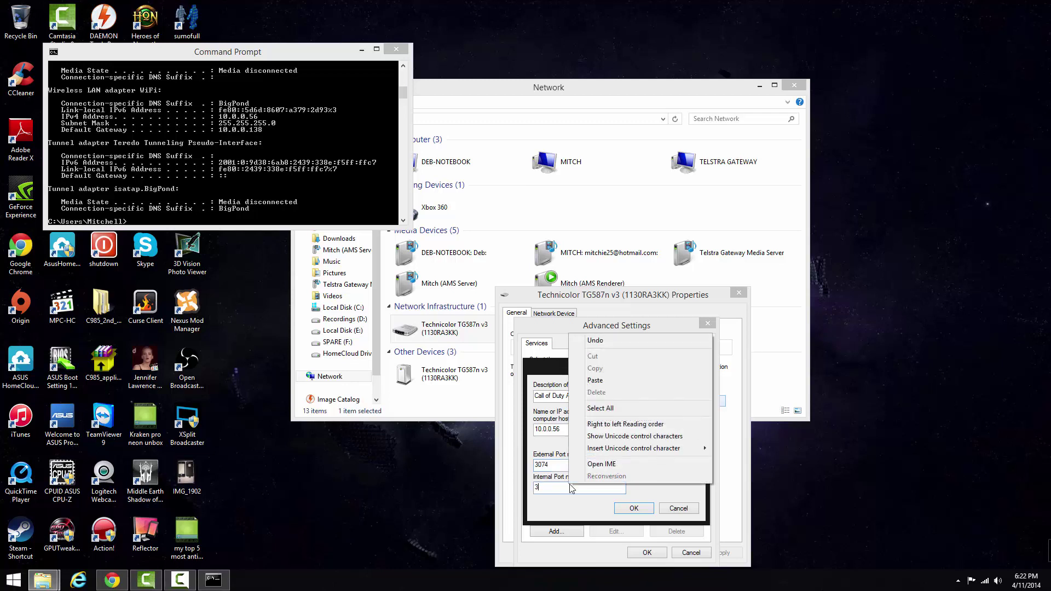
pyautogui.click(563, 489)
pyautogui.write('074')
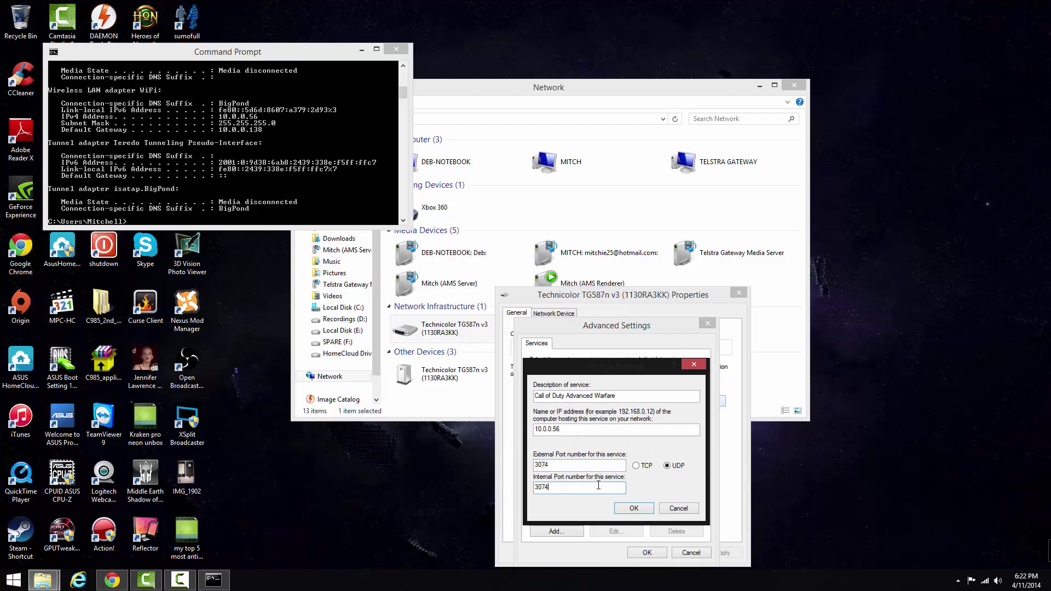
# - Save the Call of Duty service and confirm the router properties dialogs
pyautogui.click(633, 508)
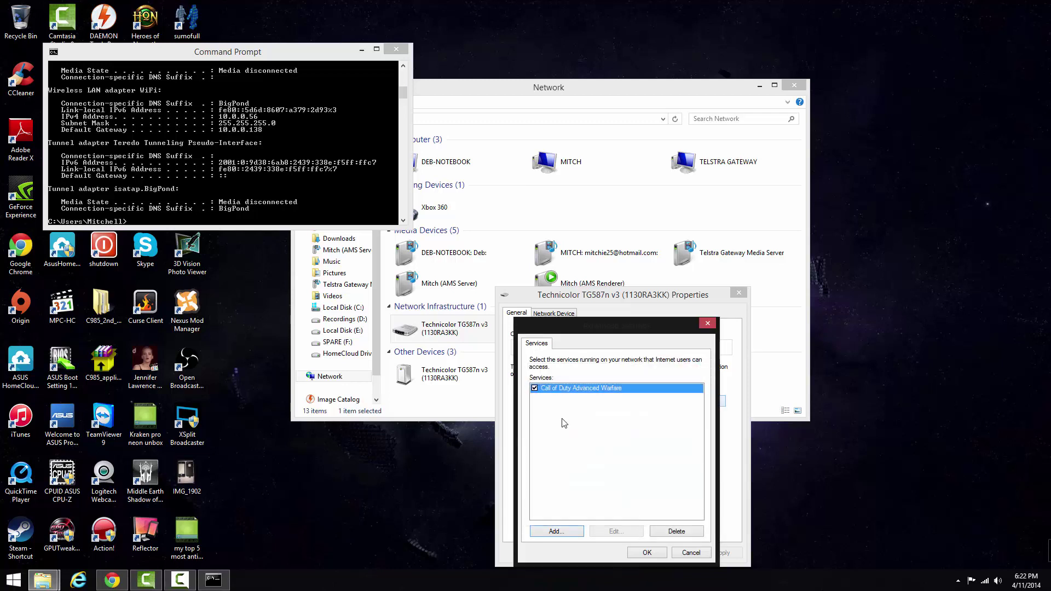
pyautogui.click(652, 553)
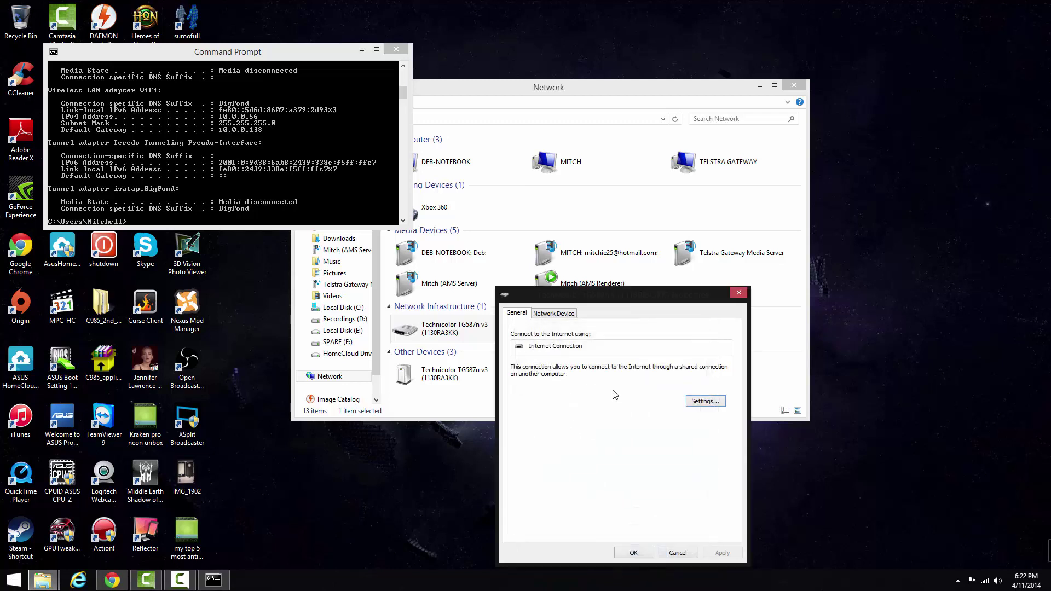
pyautogui.click(646, 553)
# - Close the Command Prompt and Network windows and start a new Chrome tab
pyautogui.click(396, 49)
pyautogui.click(794, 85)
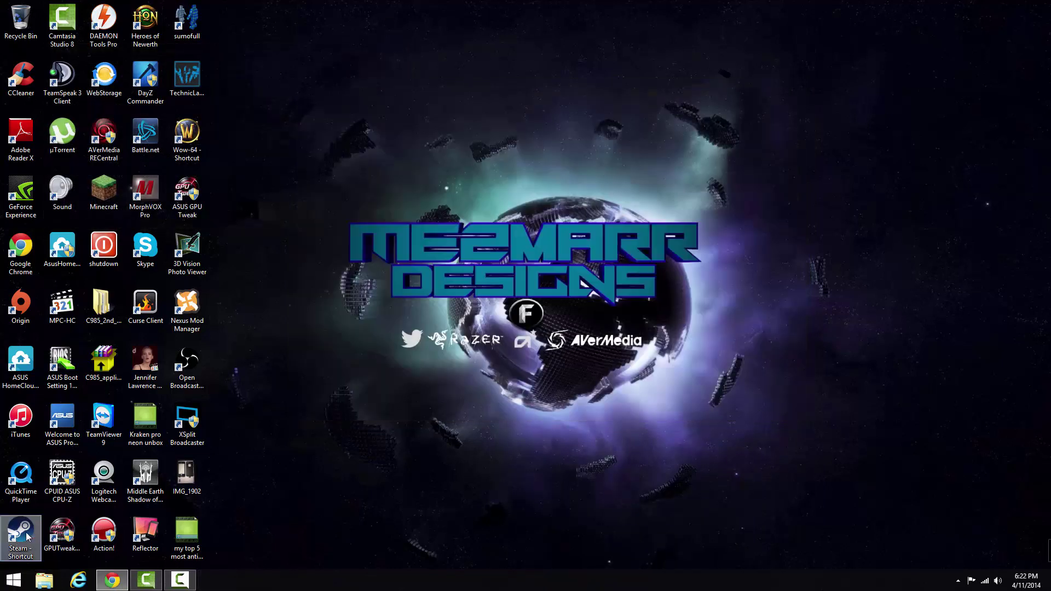
pyautogui.click(112, 580)
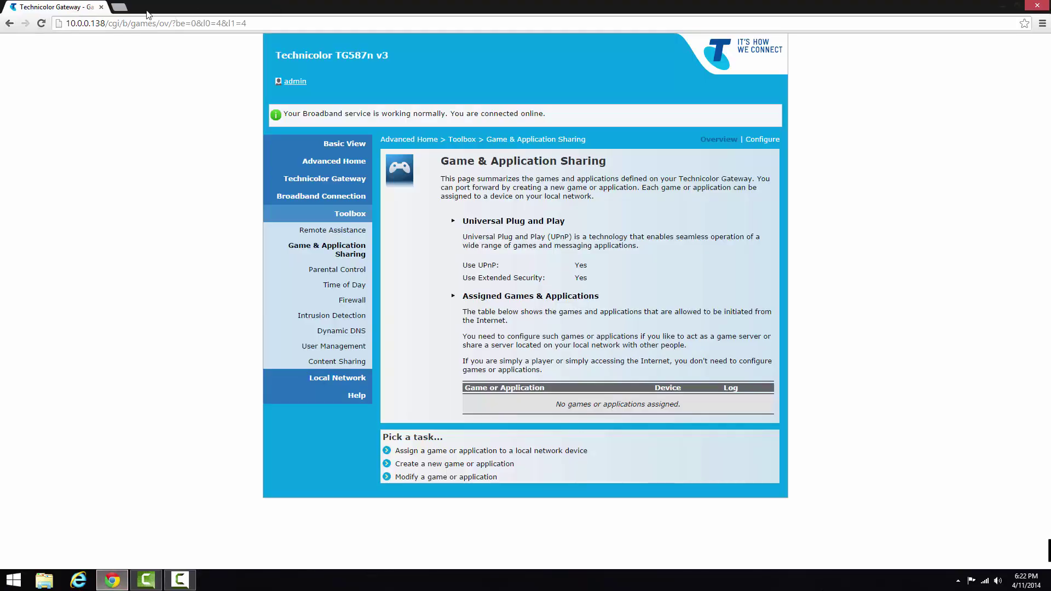
pyautogui.click(118, 7)
# - Search Google for 'call of duty advanced warfare ports'
pyautogui.write('call')
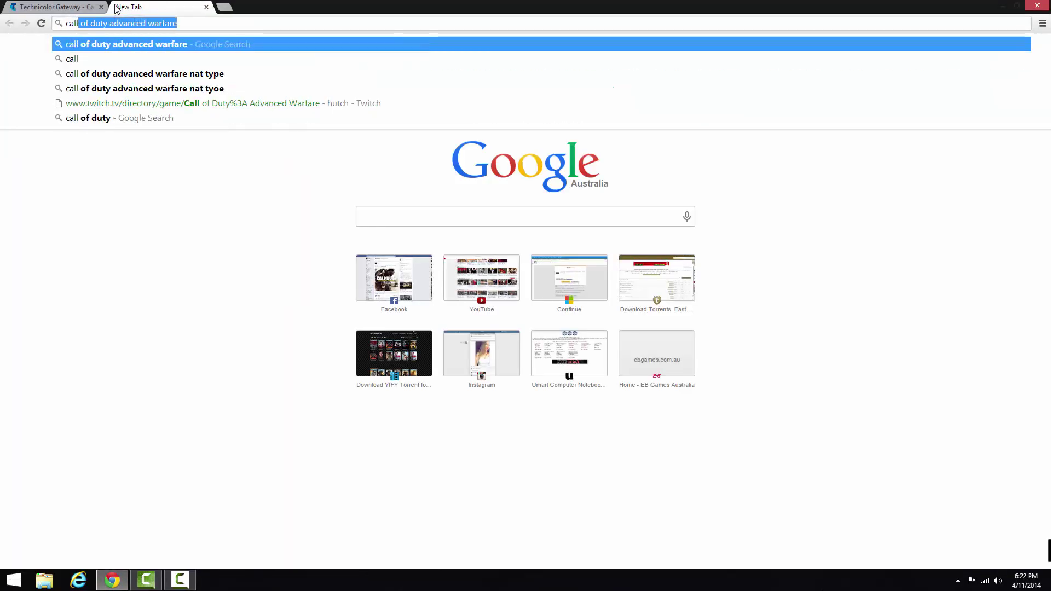
pyautogui.press('Down')
pyautogui.press('Down')
pyautogui.press('Down')
pyautogui.press('Up')
pyautogui.press('Up')
pyautogui.press('Up')
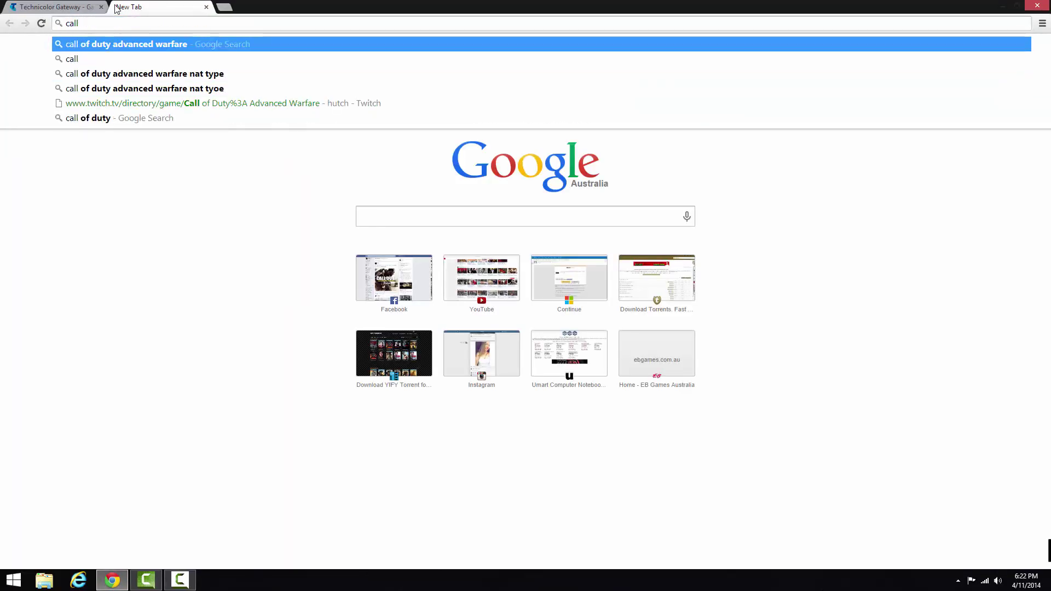
pyautogui.press('Right')
pyautogui.write('po')
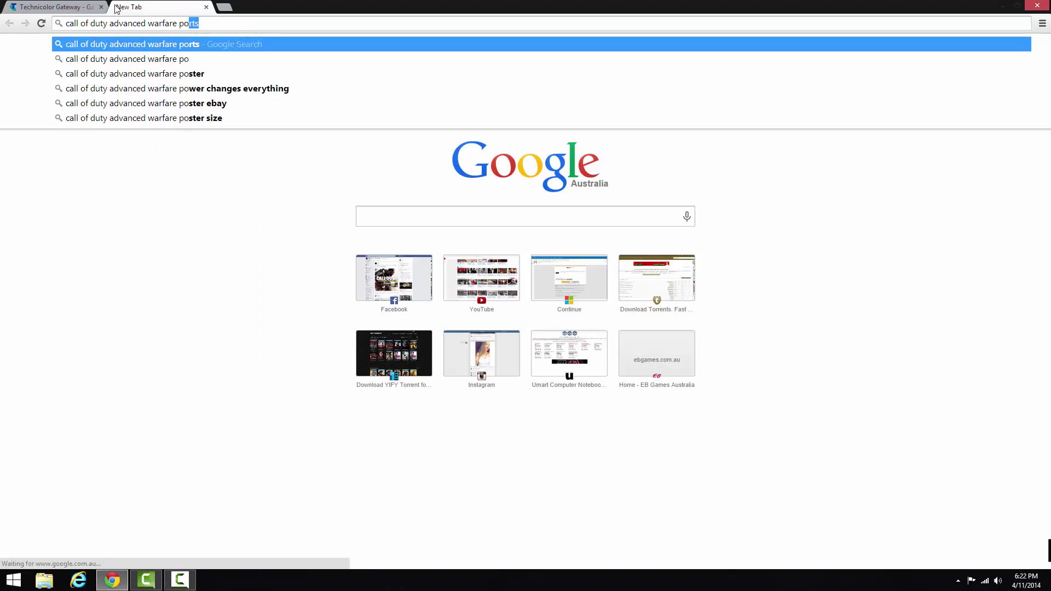
pyautogui.press('Return')
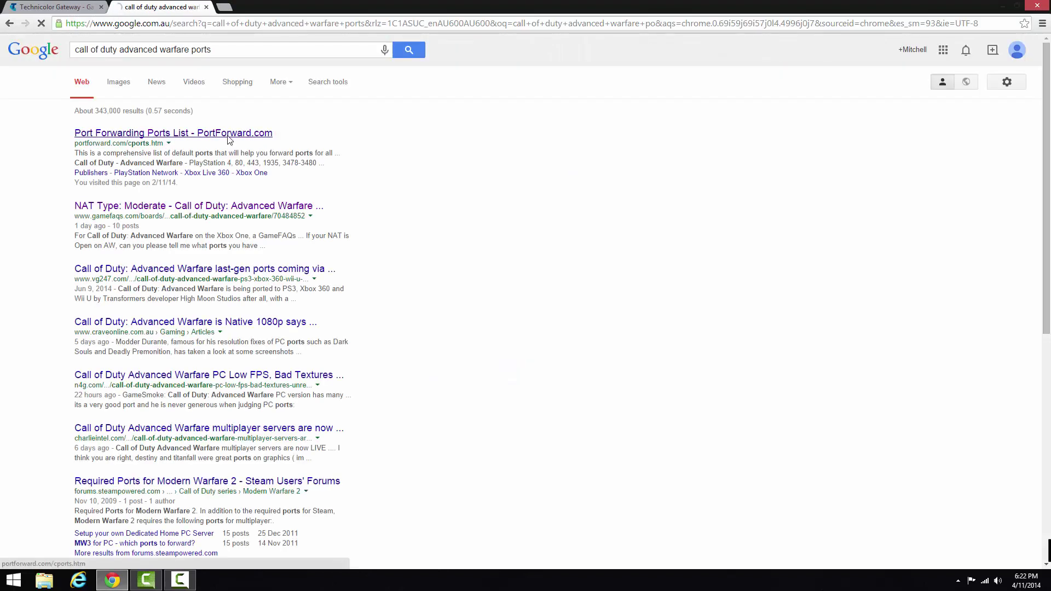
# - Open the PortForward.com ports list and scroll to the Call of Duty entries
pyautogui.click(230, 131)
pyautogui.scroll(-5, 362, 195)
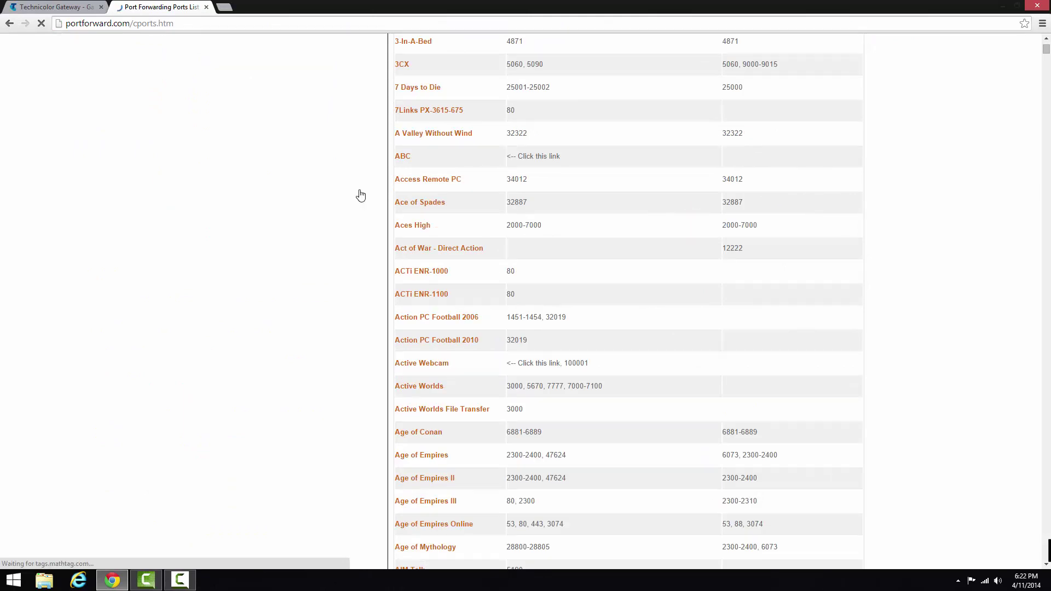
pyautogui.scroll(-20, 406, 306)
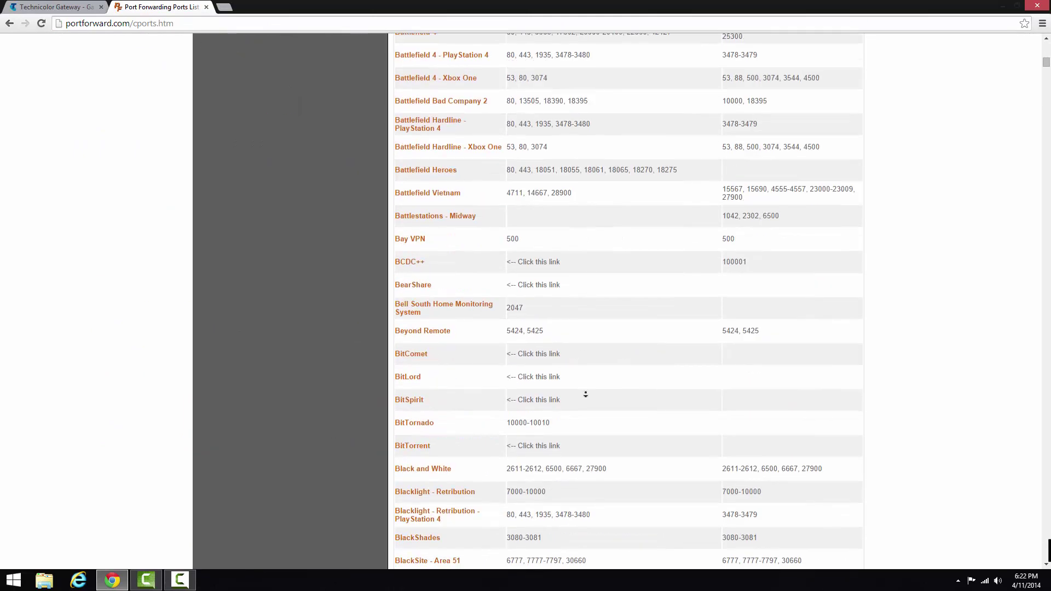
pyautogui.scroll(-20, 597, 279)
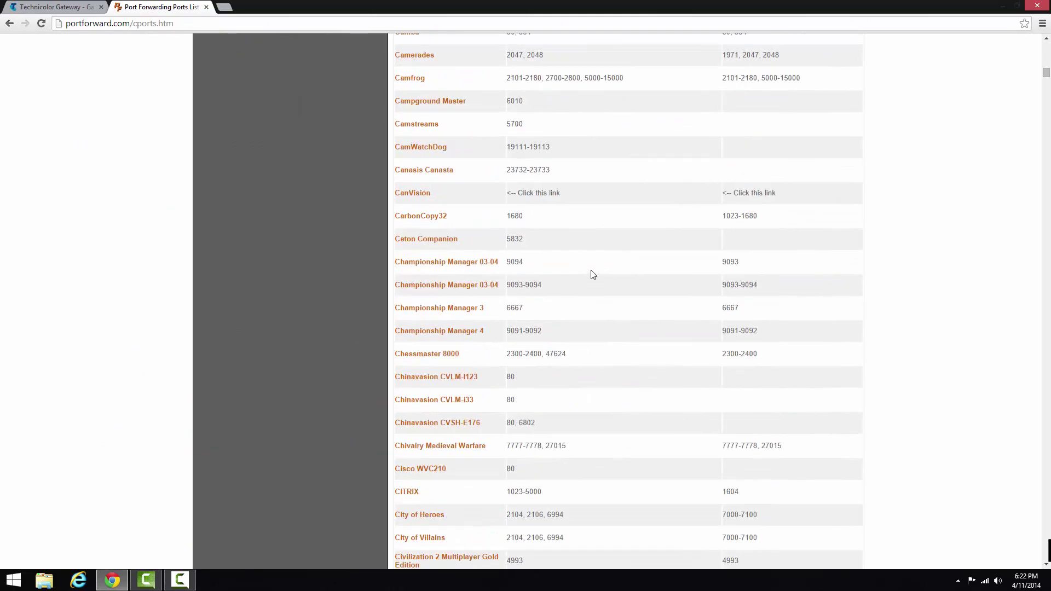
pyautogui.scroll(2, 582, 271)
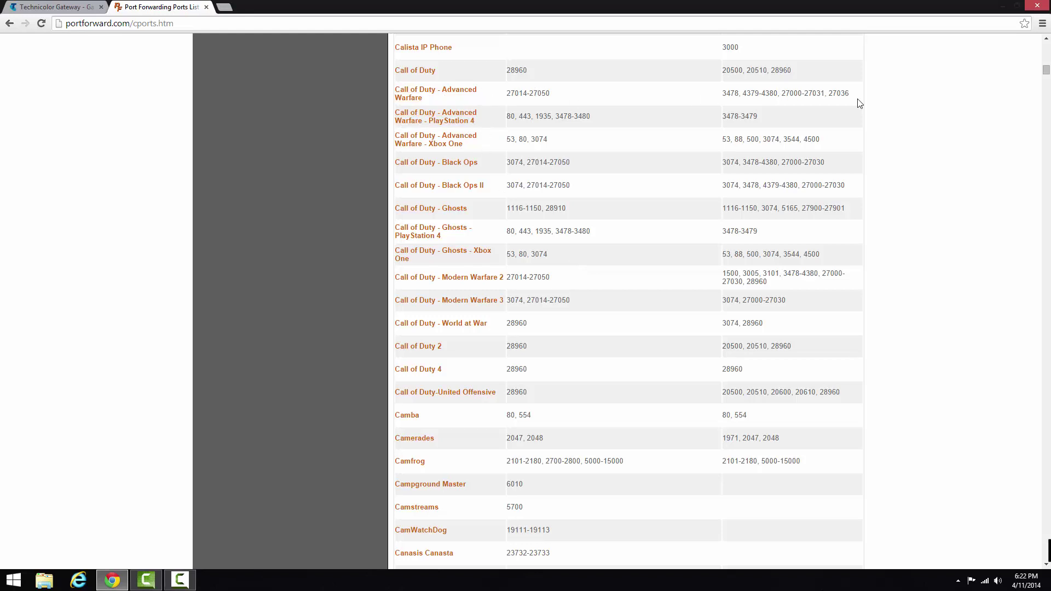
pyautogui.moveTo(852, 93); pyautogui.dragTo(539, 58)
pyautogui.click(593, 84)
pyautogui.moveTo(548, 137); pyautogui.dragTo(533, 137)
pyautogui.click(548, 140)
pyautogui.moveTo(543, 94); pyautogui.dragTo(509, 49)
pyautogui.click(530, 94)
pyautogui.moveTo(550, 94); pyautogui.dragTo(510, 95)
# - Open the Technicolor TG587n v3 router's properties and its services list from Network
pyautogui.click(112, 580)
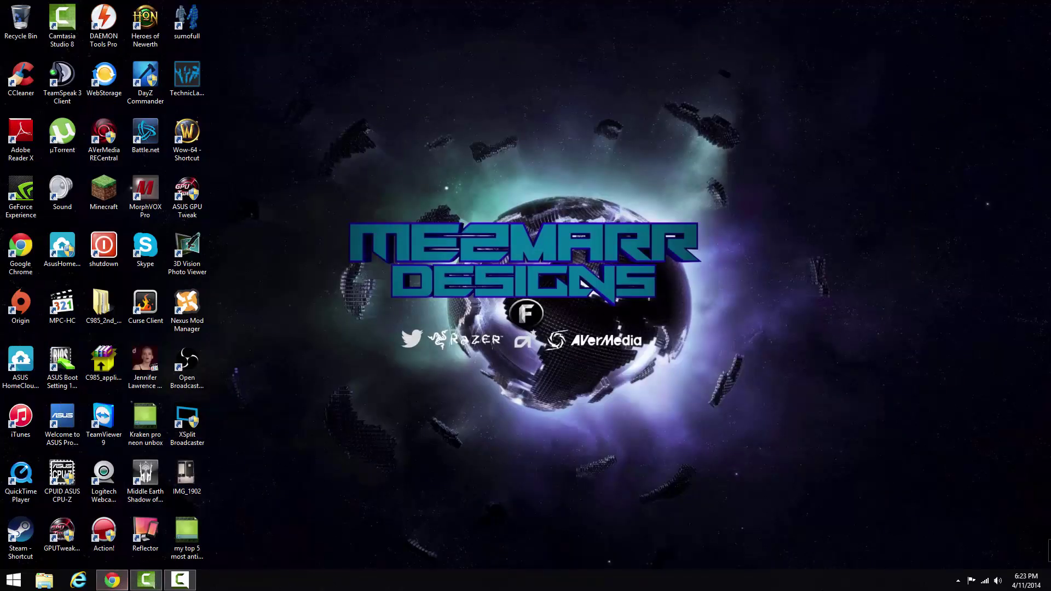
pyautogui.click(1035, 103)
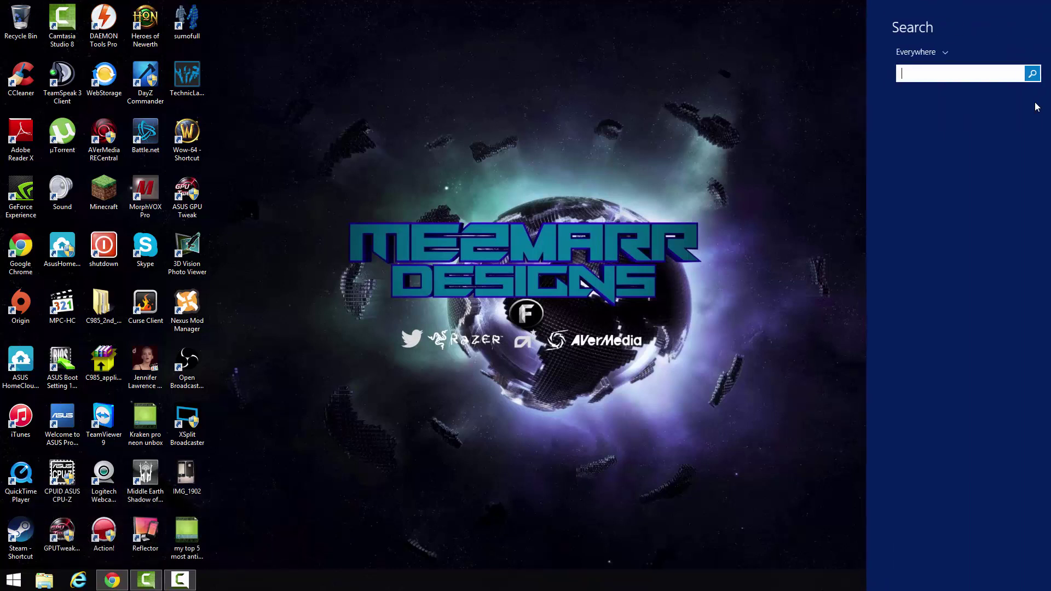
pyautogui.write('netw')
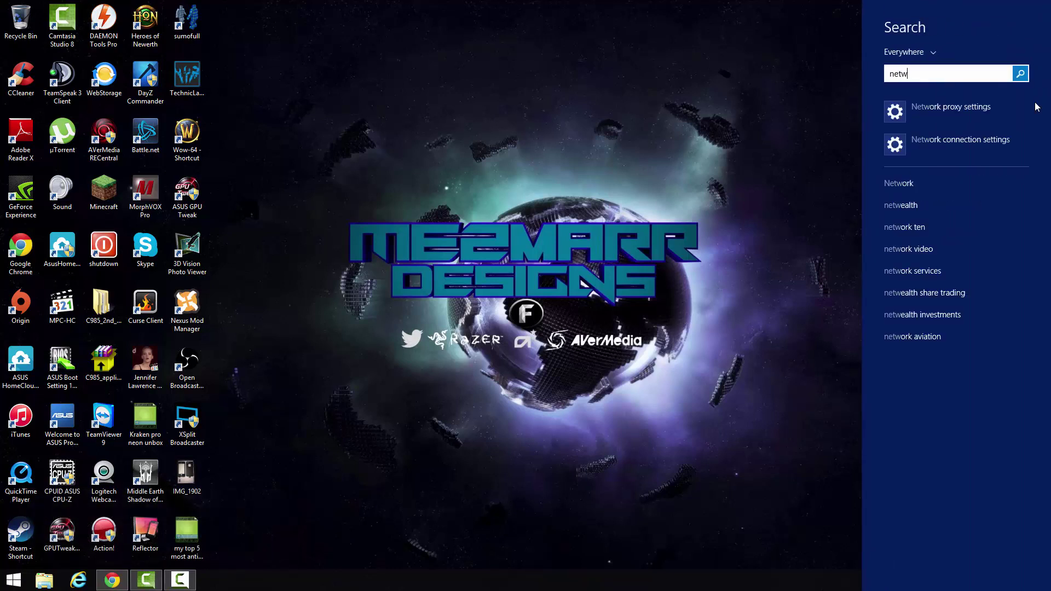
pyautogui.write('ork')
pyautogui.press('Return')
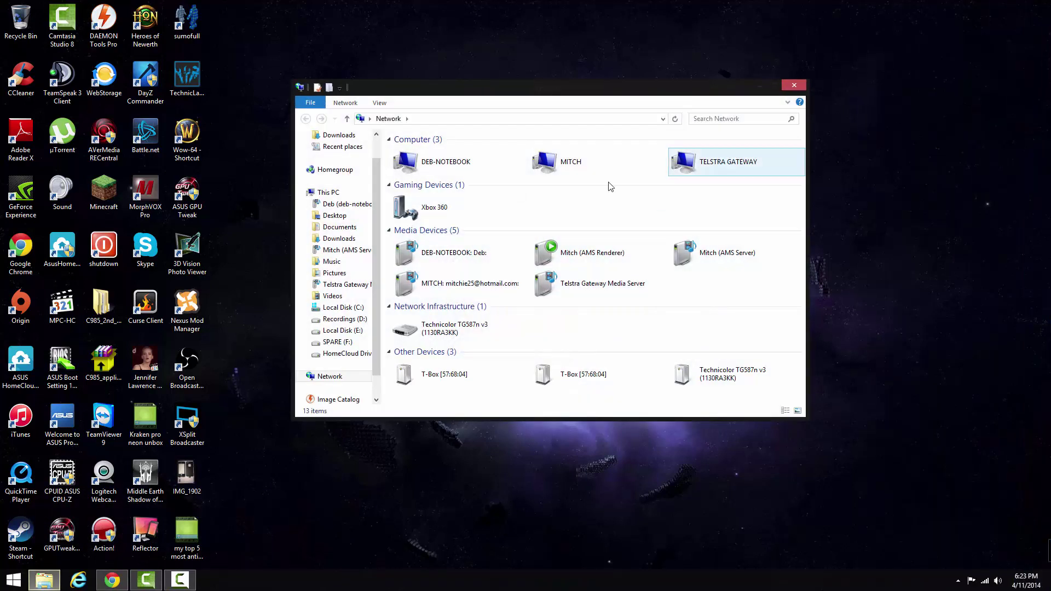
pyautogui.rightClick(477, 329)
pyautogui.click(530, 394)
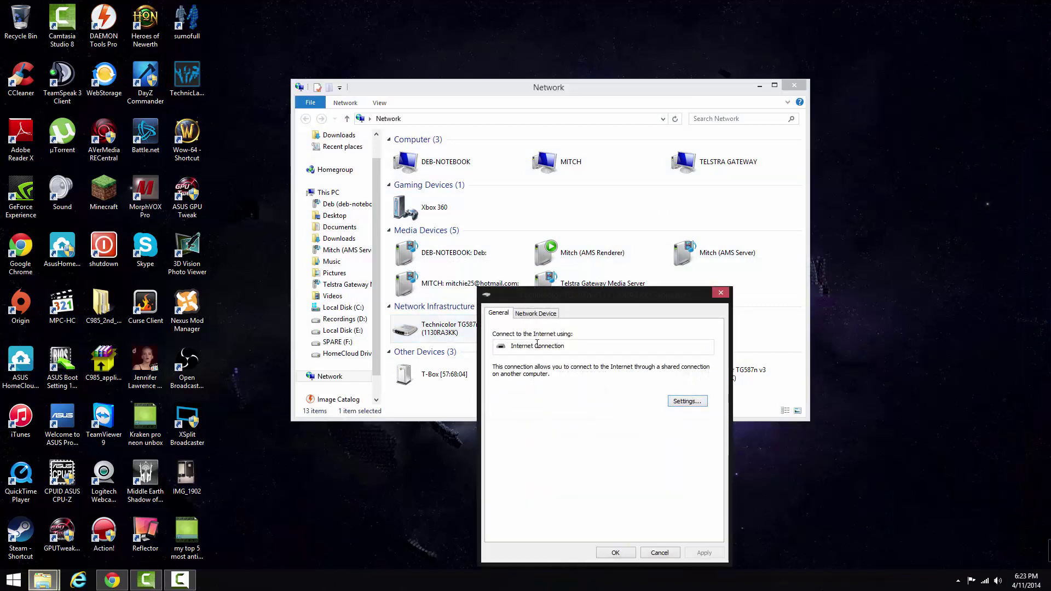
pyautogui.click(694, 405)
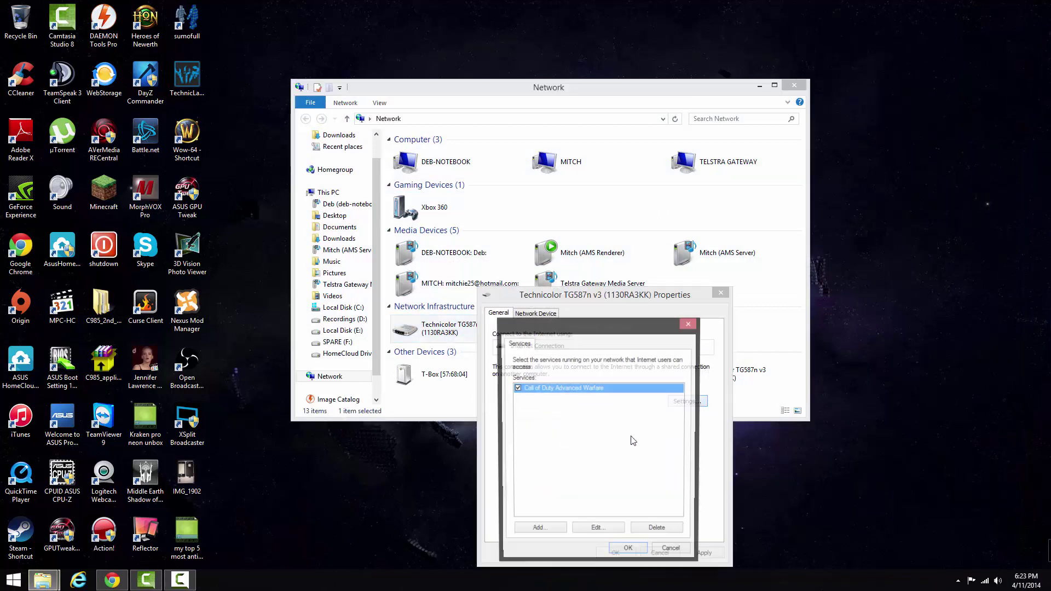
# - Start a new forwarded service, try the UDP protocol, then discard it unsaved
pyautogui.click(549, 534)
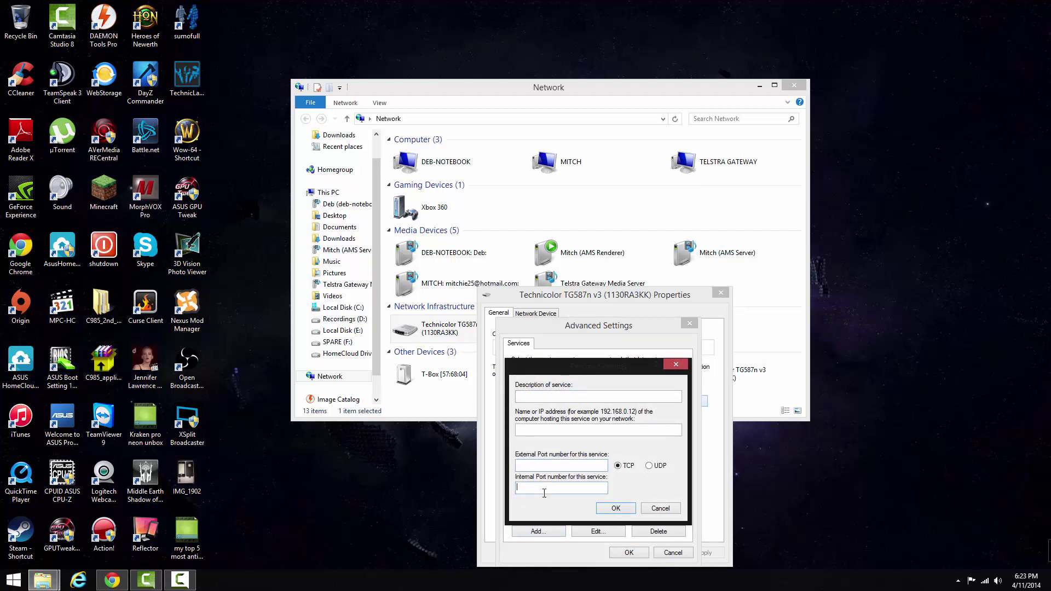
pyautogui.click(559, 395)
pyautogui.moveTo(605, 364); pyautogui.dragTo(802, 323)
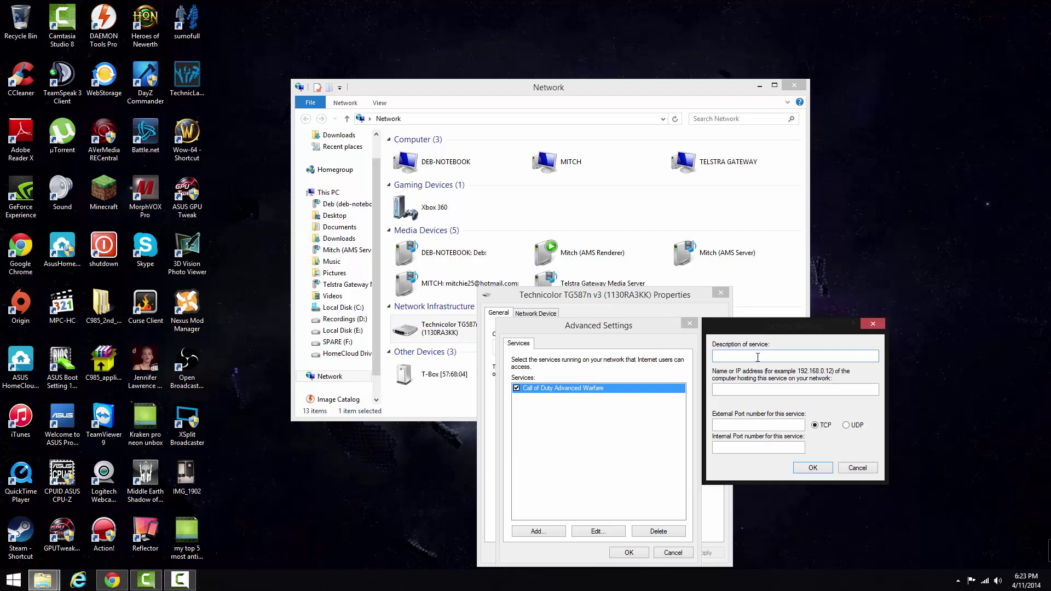
pyautogui.press('Tab')
pyautogui.click(846, 425)
pyautogui.click(873, 323)
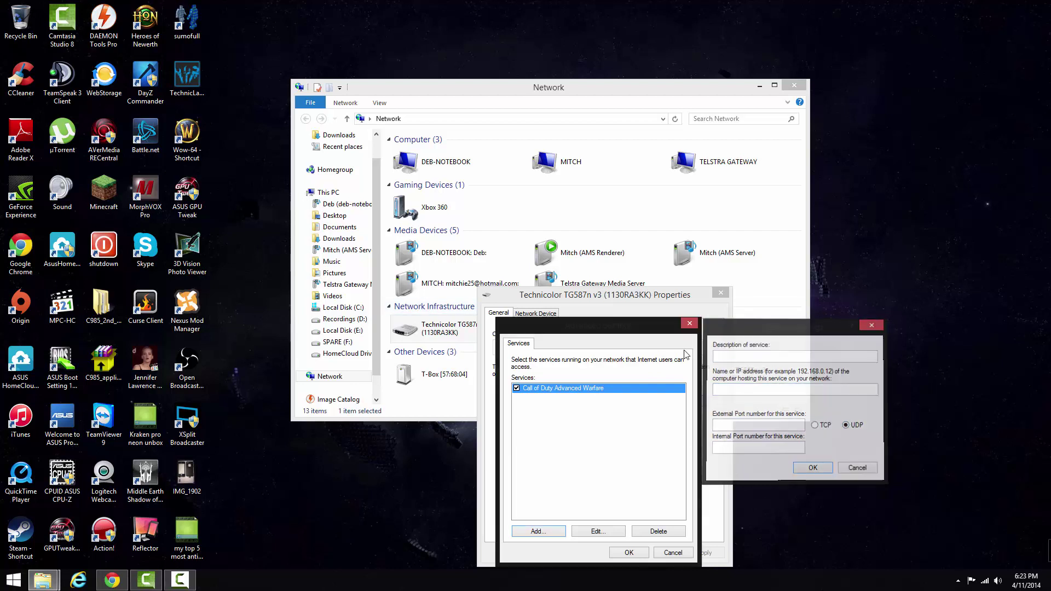
# - Check port 3074 in the Black Ops and Black Ops II rows on PortForward
pyautogui.click(112, 580)
pyautogui.click(558, 98)
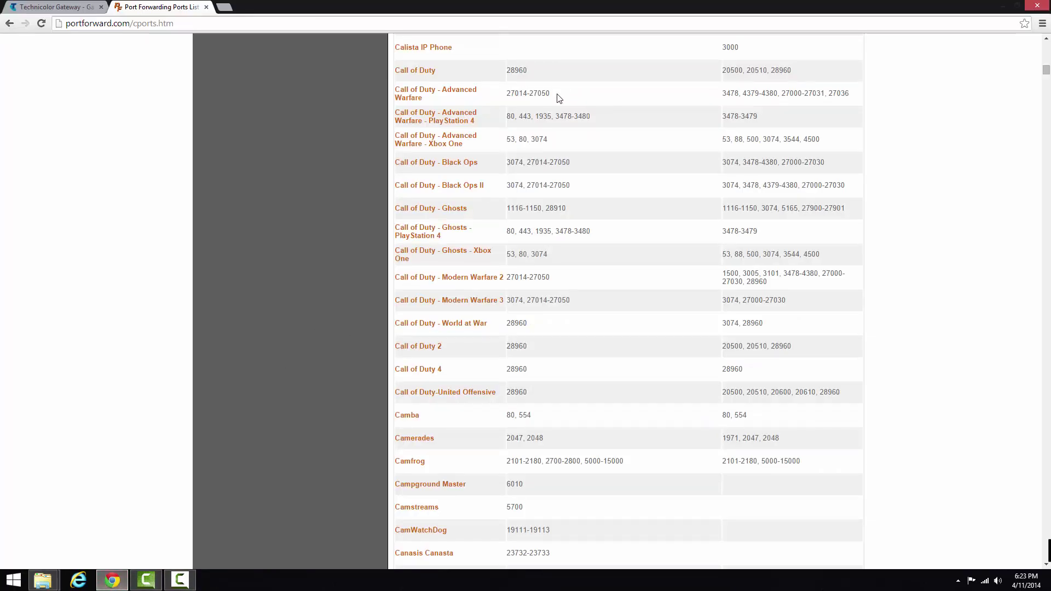
pyautogui.scroll(2, 555, 105)
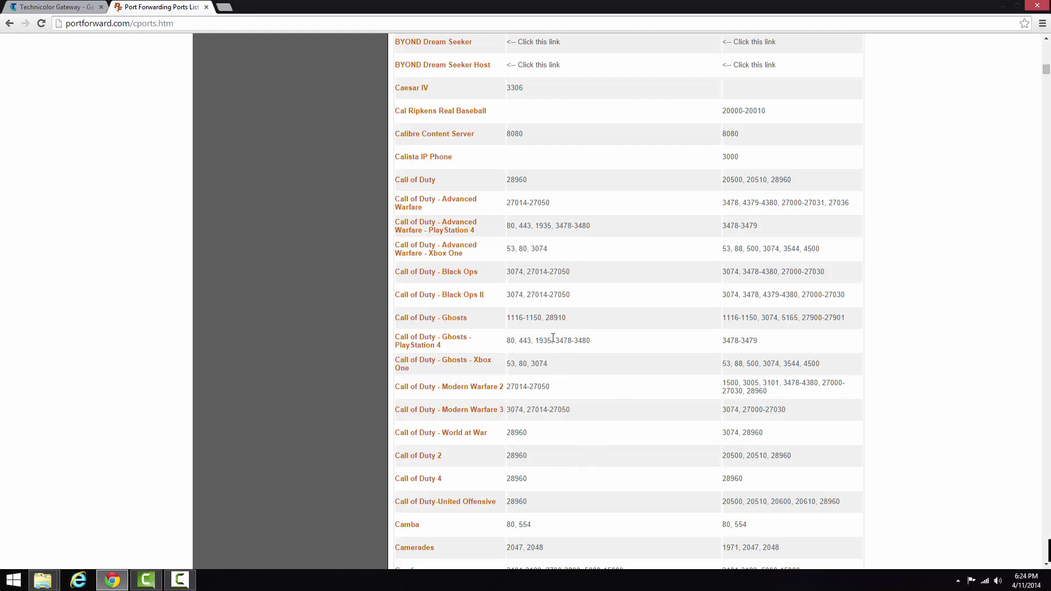
pyautogui.doubleClick(520, 272)
pyautogui.click(525, 297)
pyautogui.doubleClick(521, 296)
pyautogui.click(521, 268)
pyautogui.moveTo(508, 204); pyautogui.dragTo(553, 203)
pyautogui.click(562, 209)
pyautogui.tripleClick(729, 201)
pyautogui.click(848, 203)
pyautogui.click(206, 7)
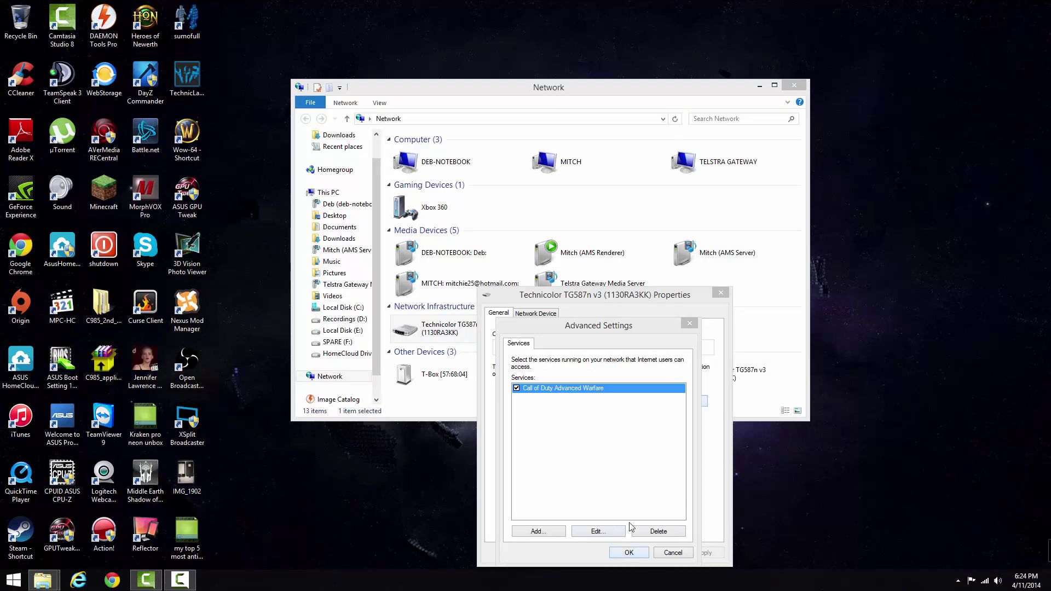
# - Confirm Advanced Settings and router Properties with OK, then close the Network window
pyautogui.click(690, 323)
pyautogui.click(721, 293)
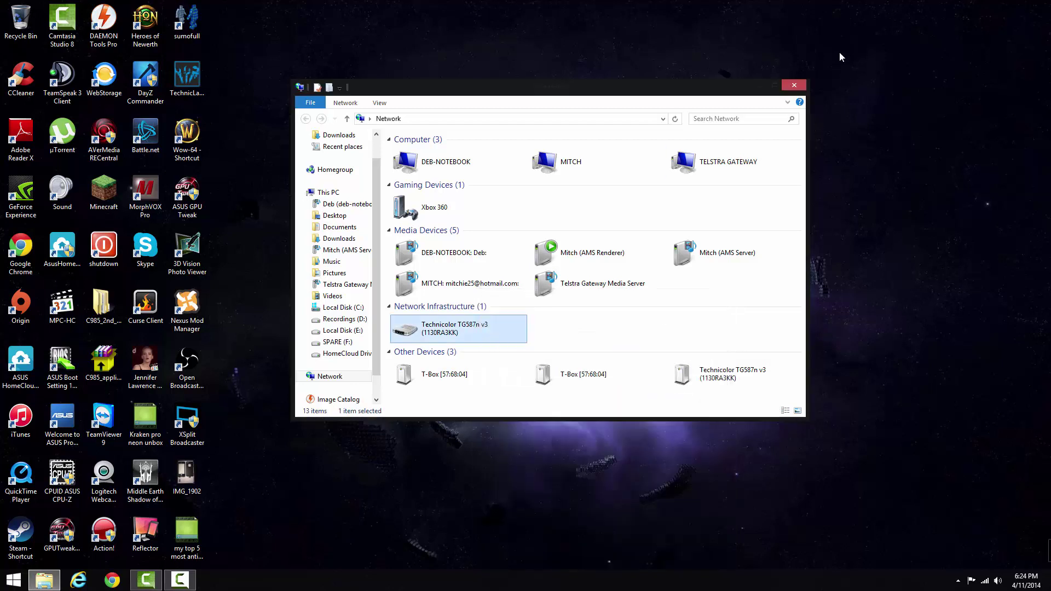
pyautogui.click(800, 86)
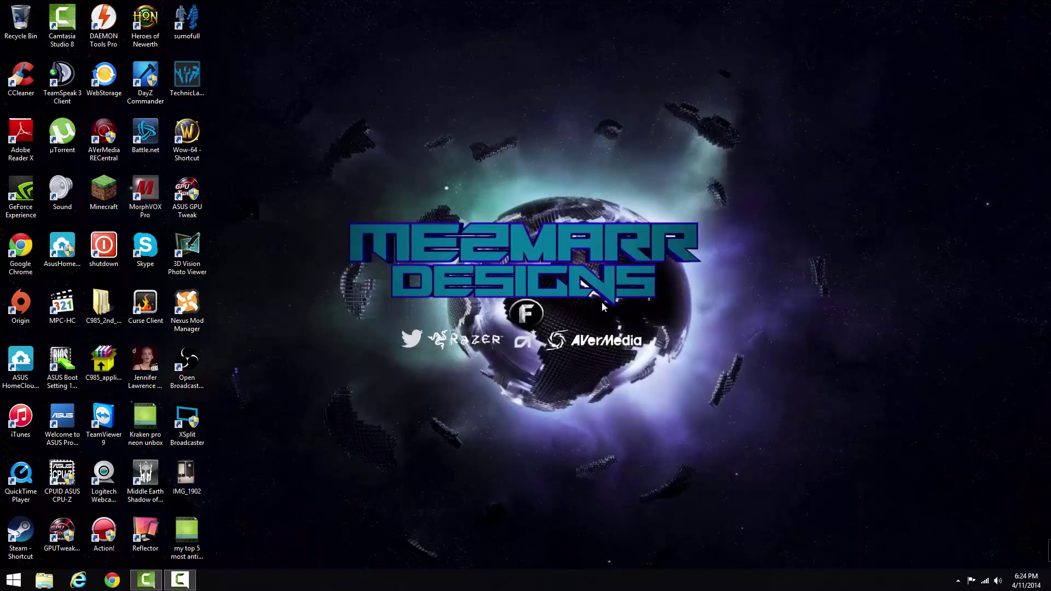